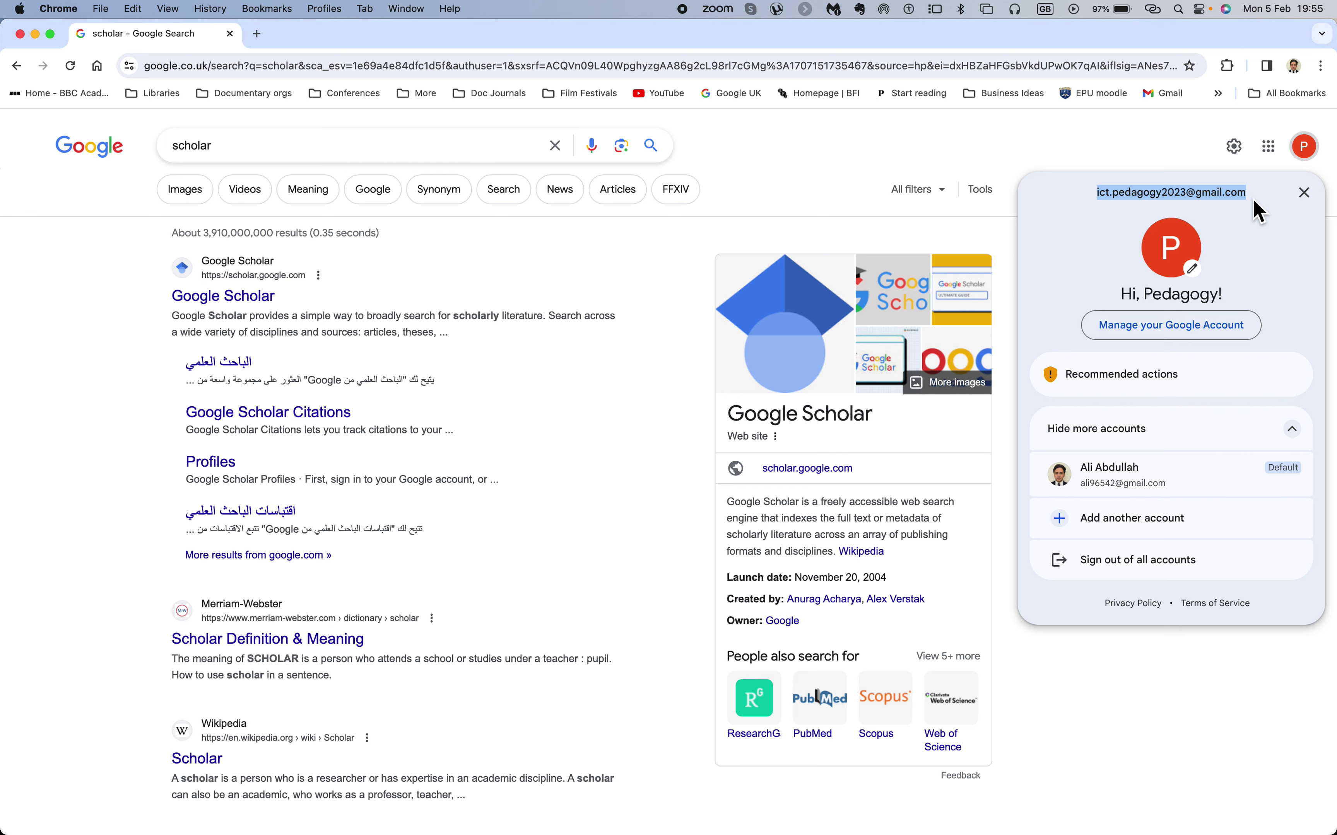
Check which Google account is signed in and highlight its e-mail address in the account details.
triple_click(1247, 199)
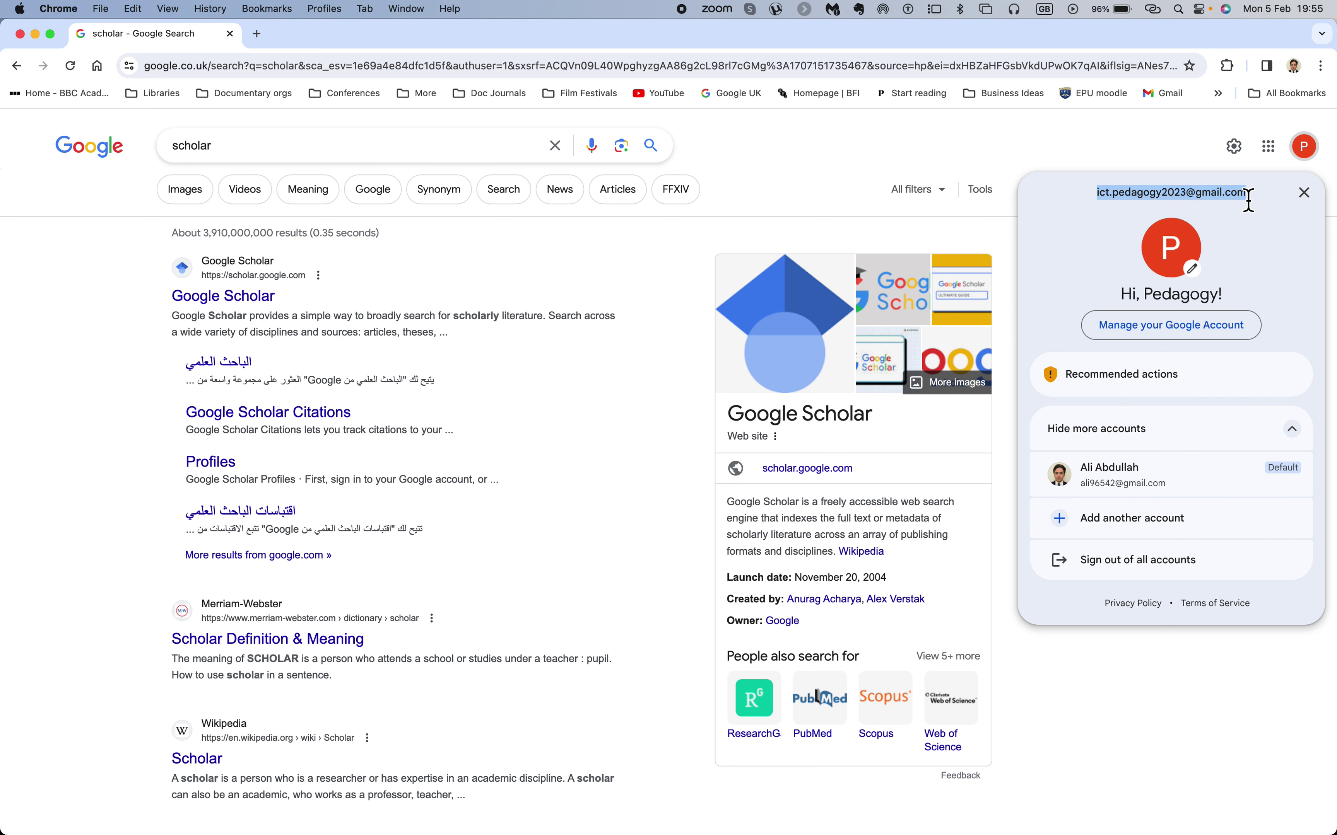
left_click(1195, 153)
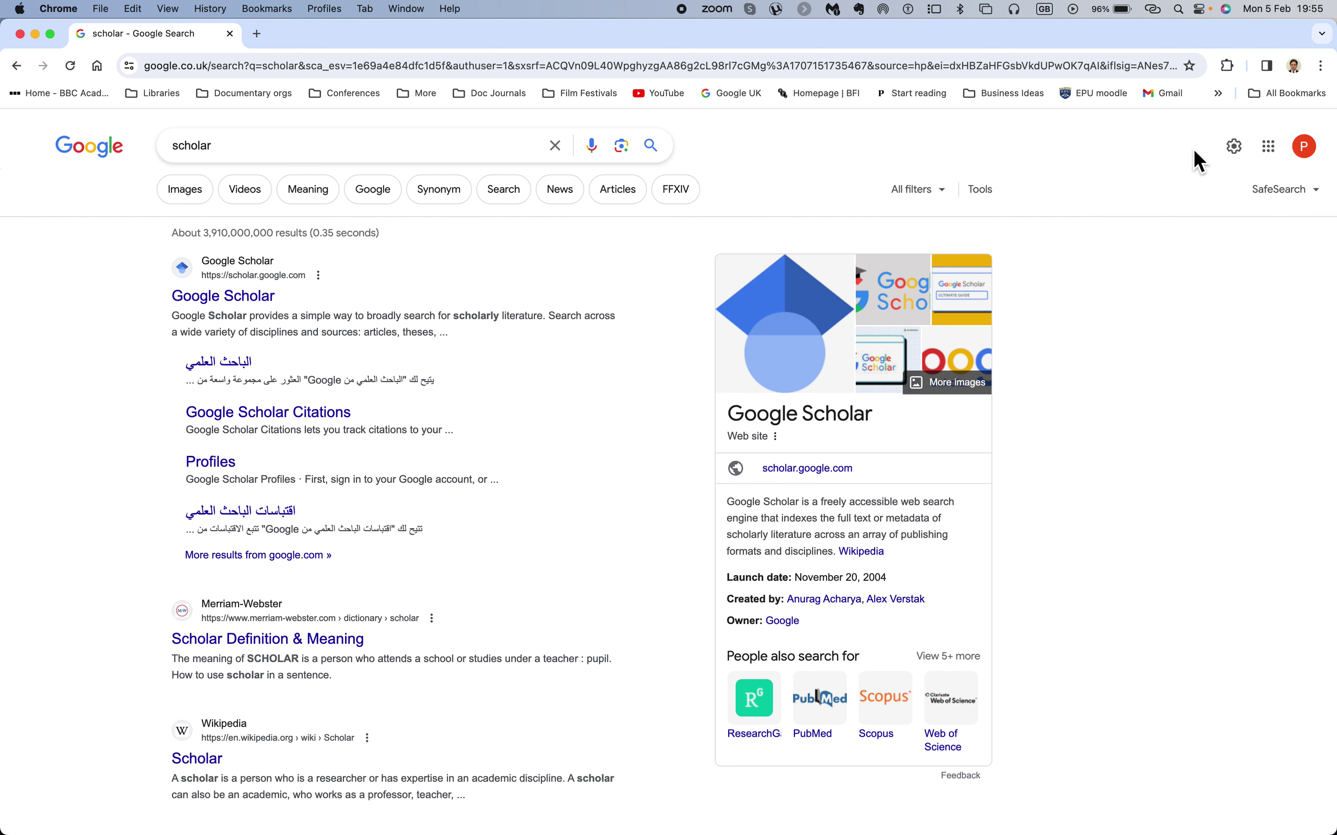
left_click(1313, 158)
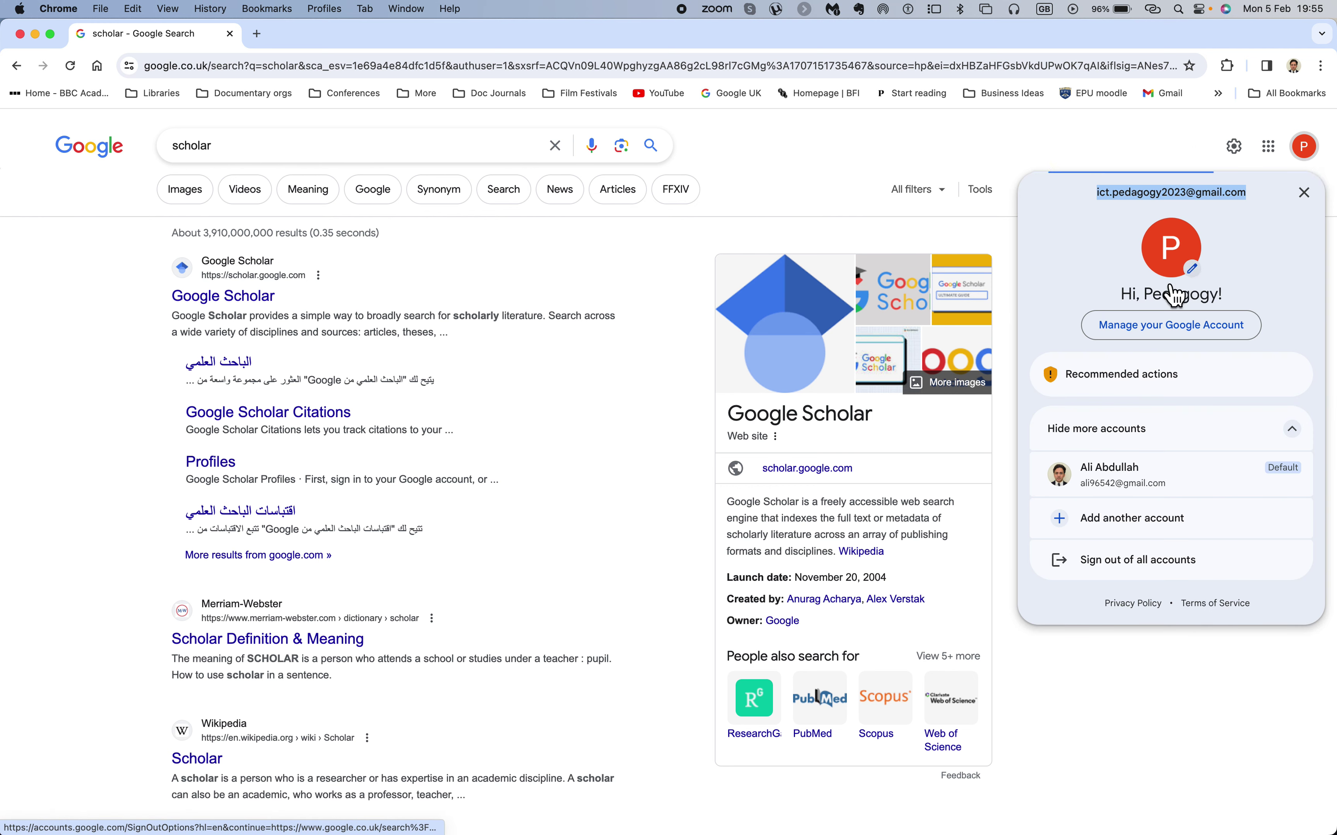
double_click(1209, 193)
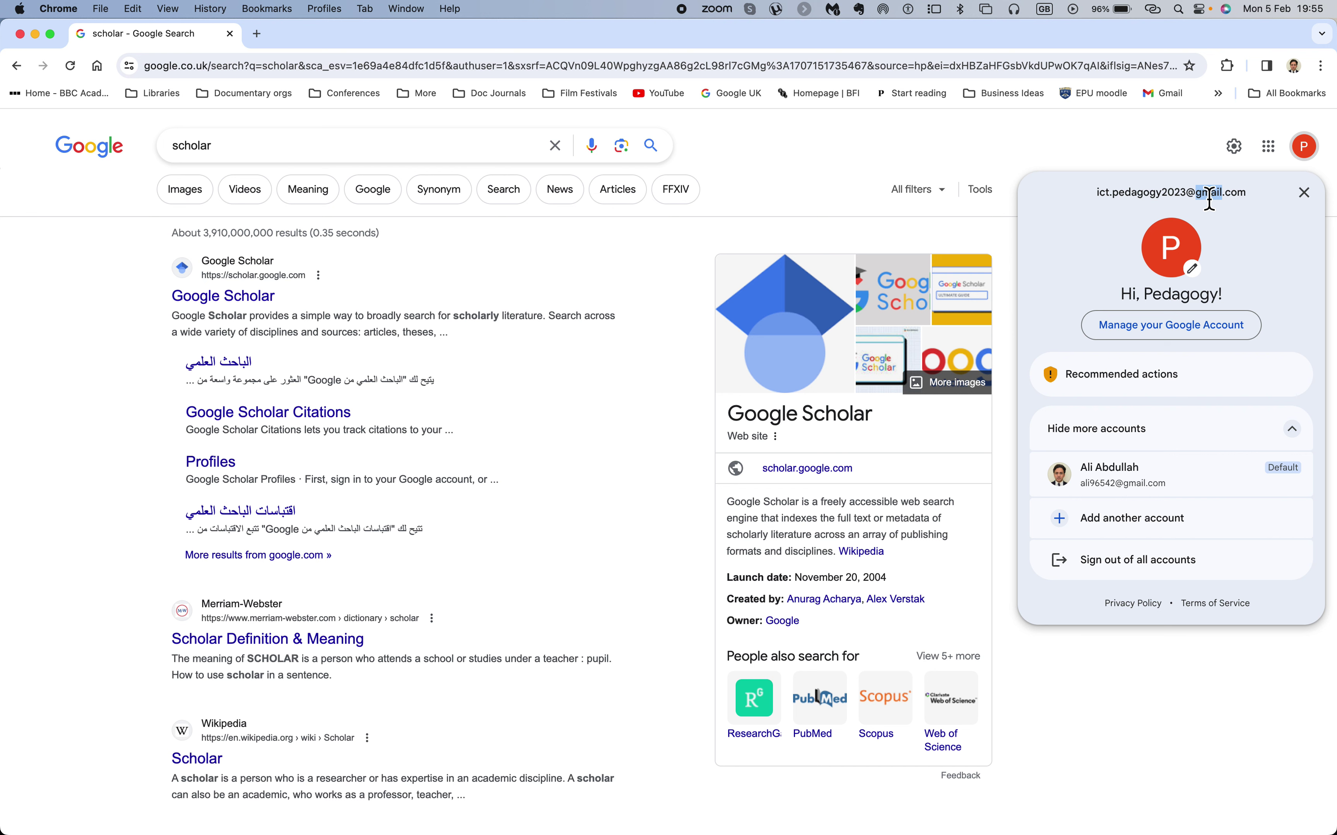
triple_click(1209, 199)
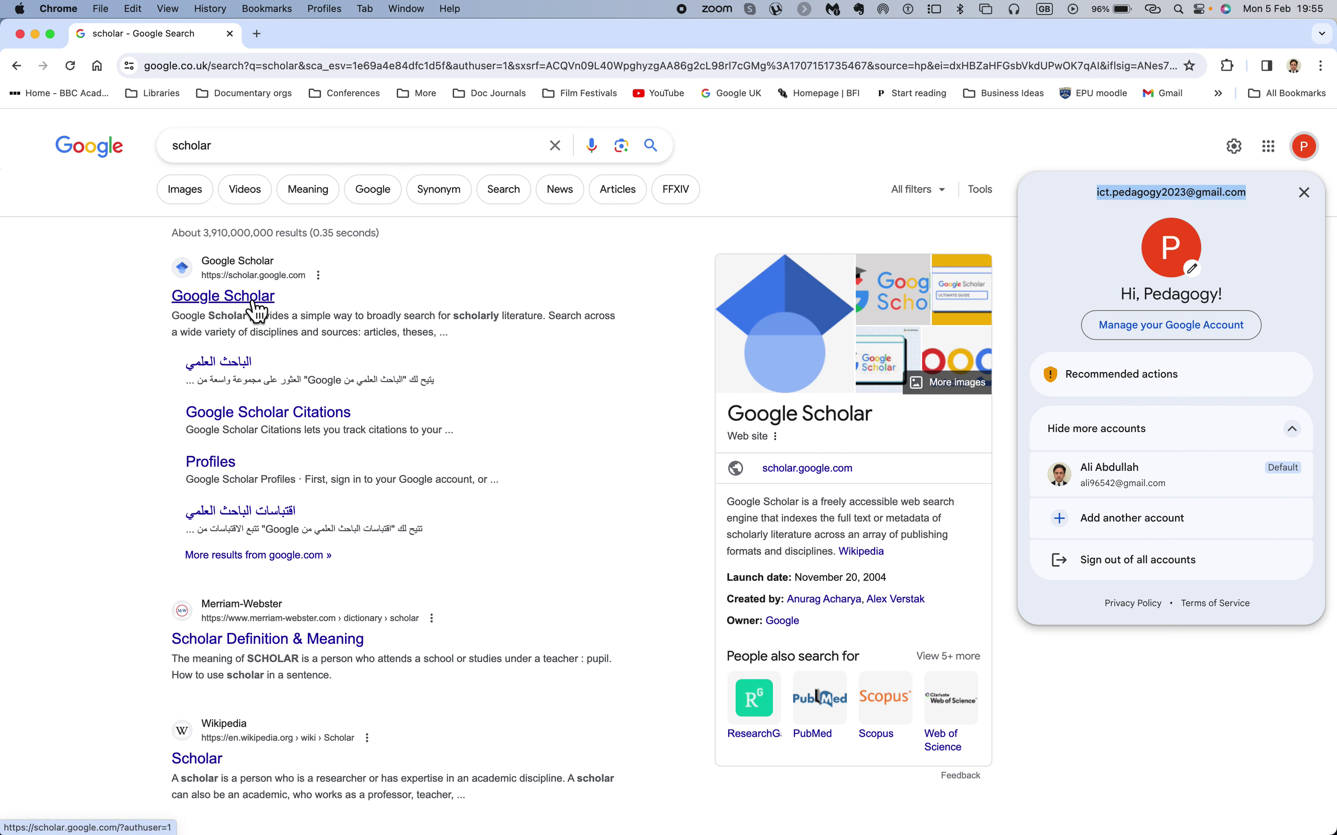
Open Google Scholar from the search results, check the signed-in account, and go to the account's own Scholar profile.
left_click(264, 305)
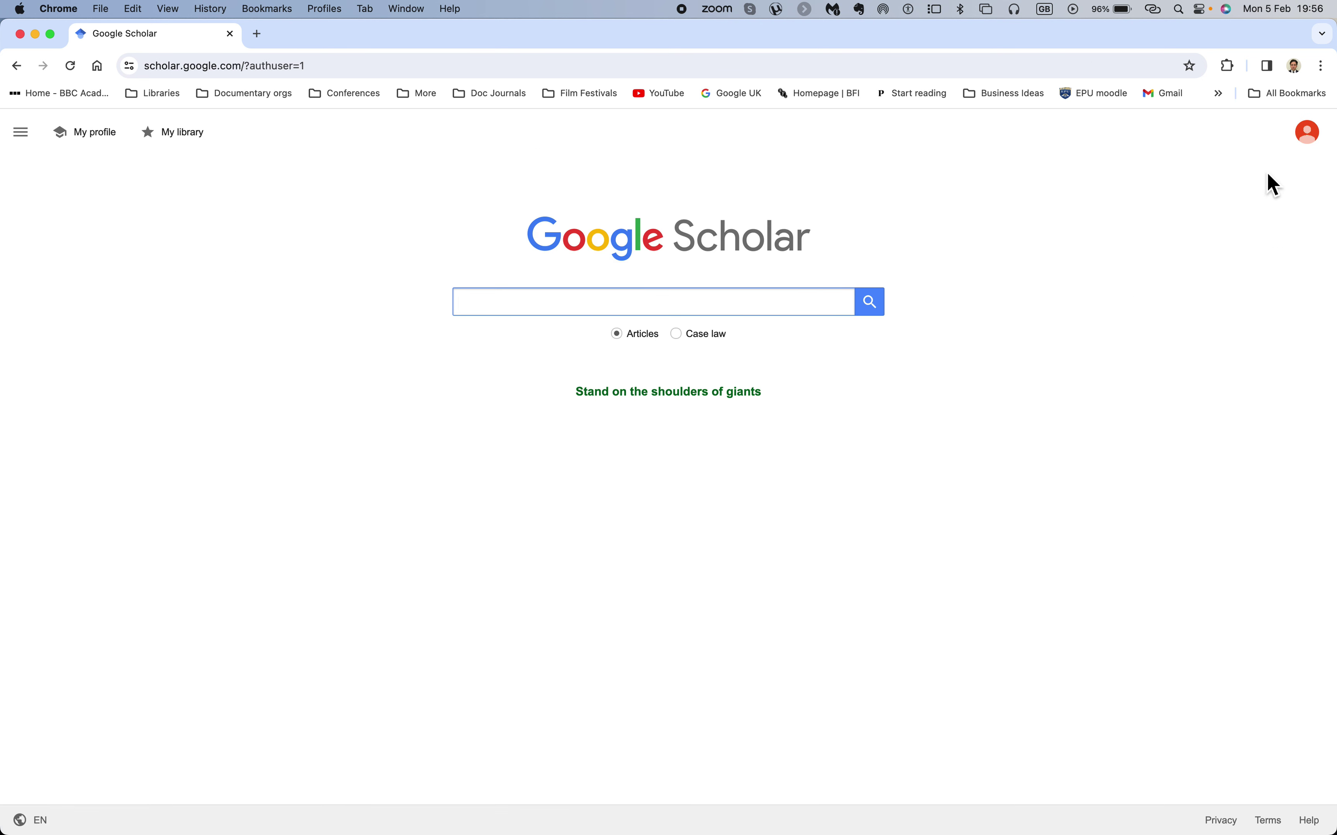
left_click(1314, 139)
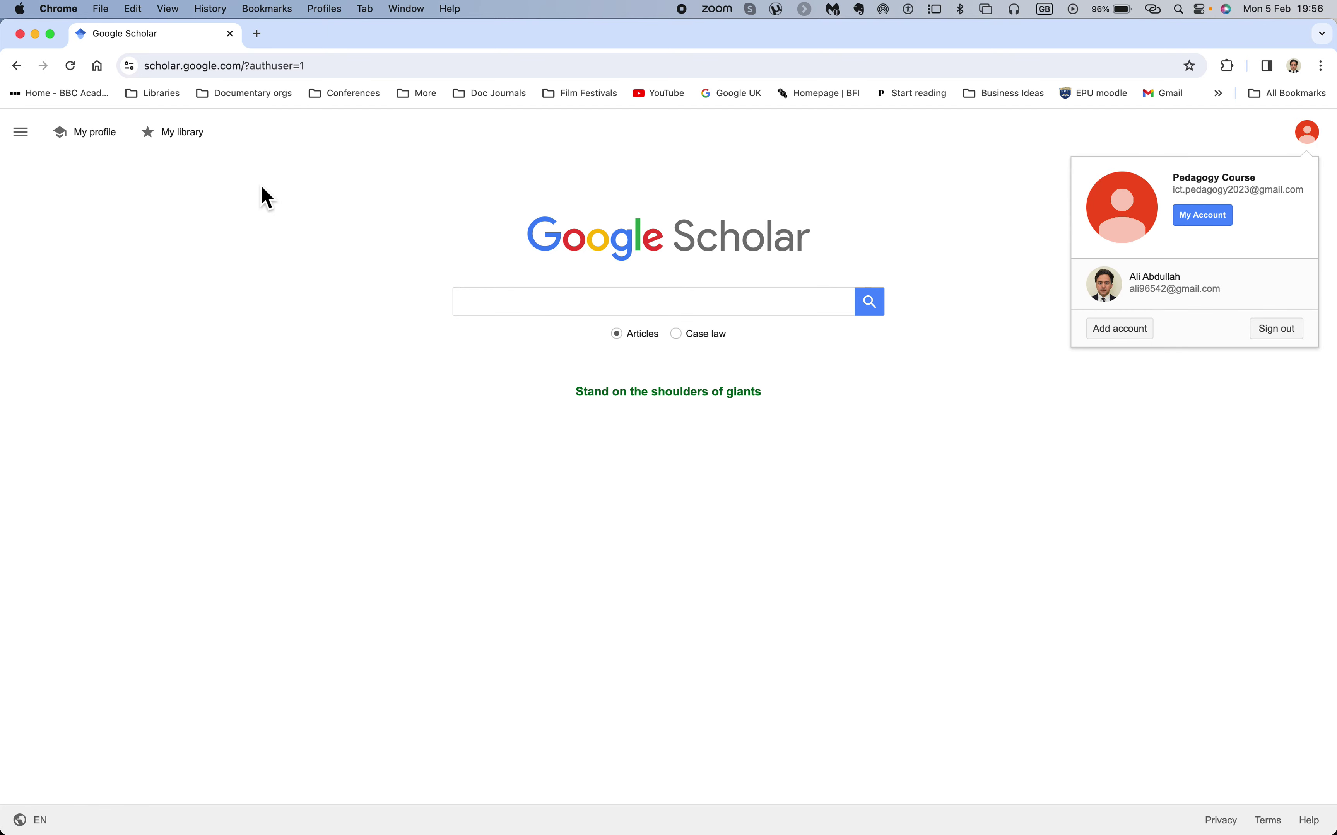
left_click(110, 155)
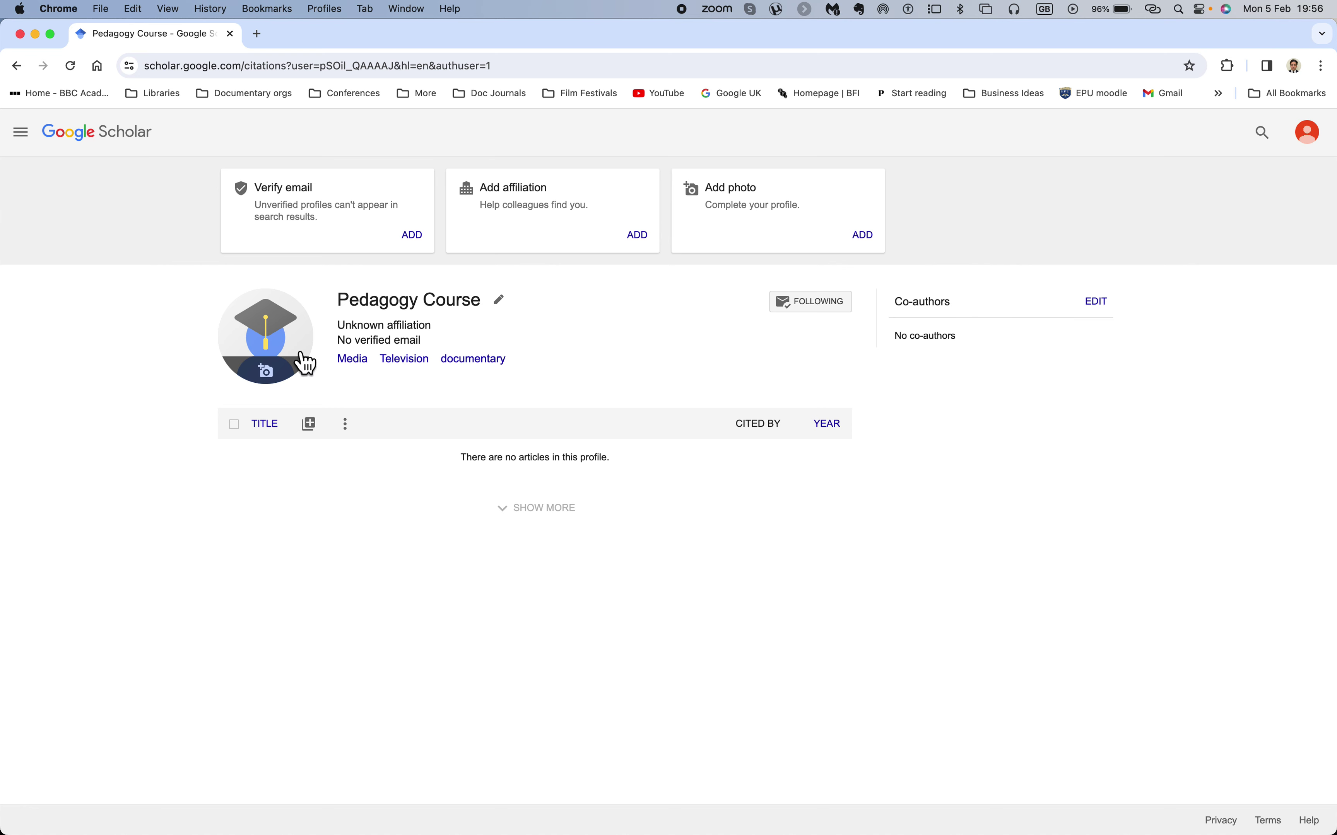
Open the profile for editing and enter "Media department," as the affiliation.
left_click(500, 302)
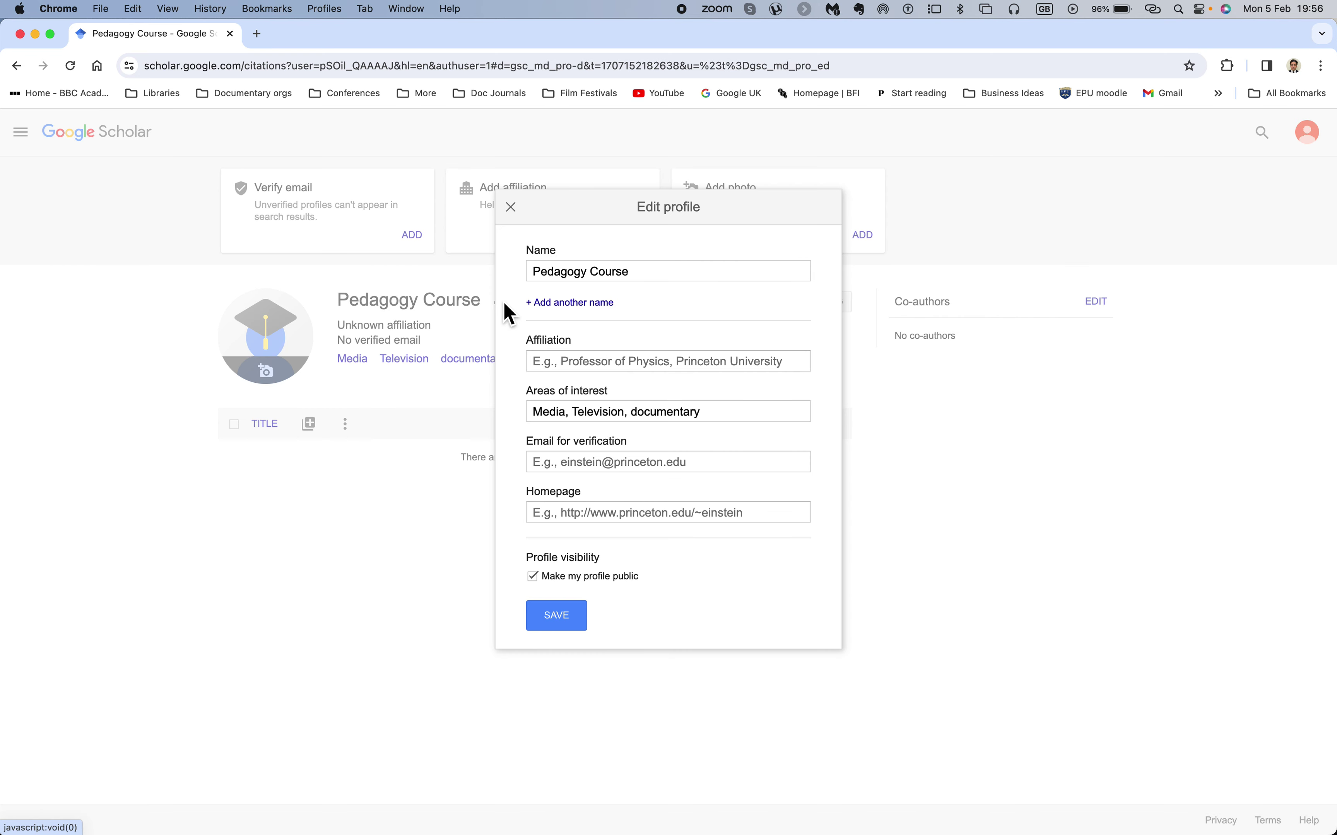
triple_click(641, 282)
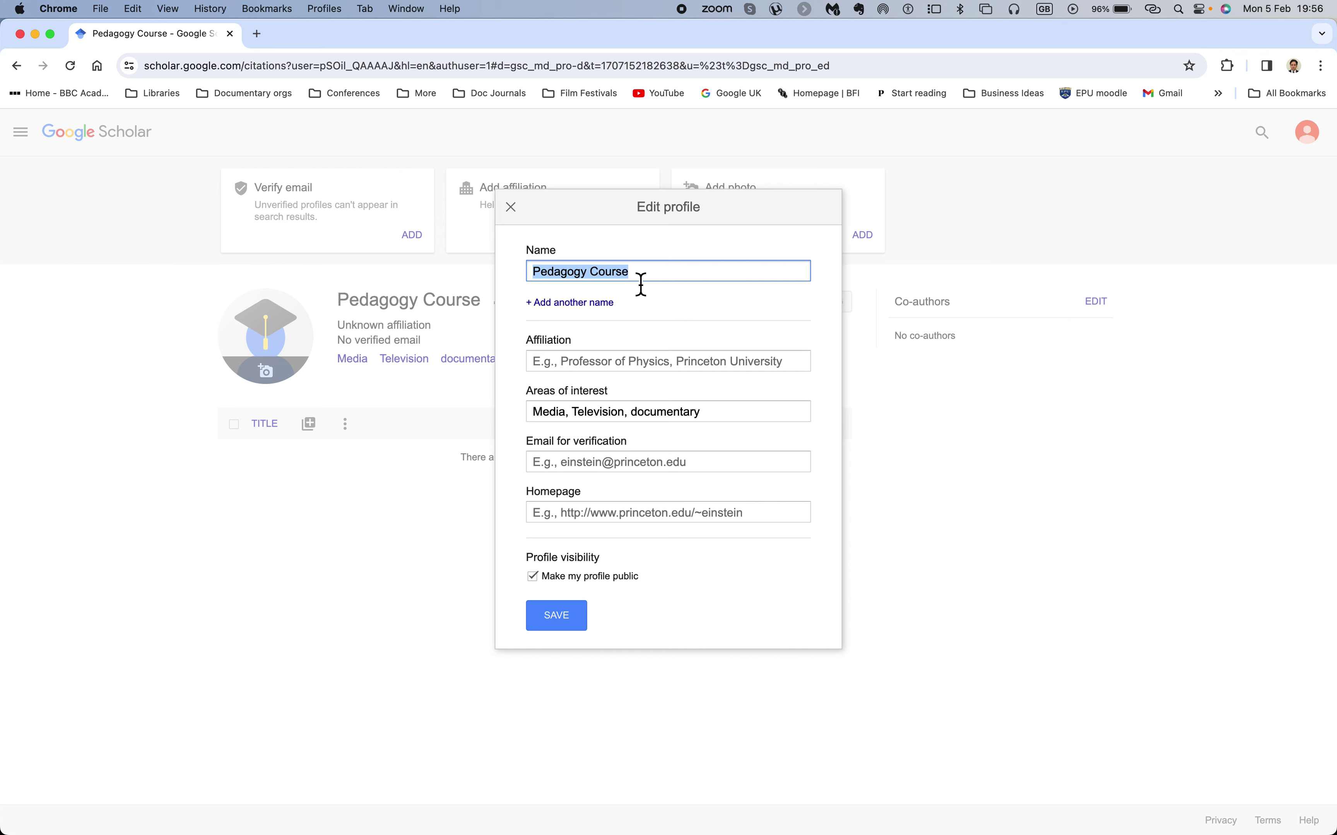
left_click(582, 362)
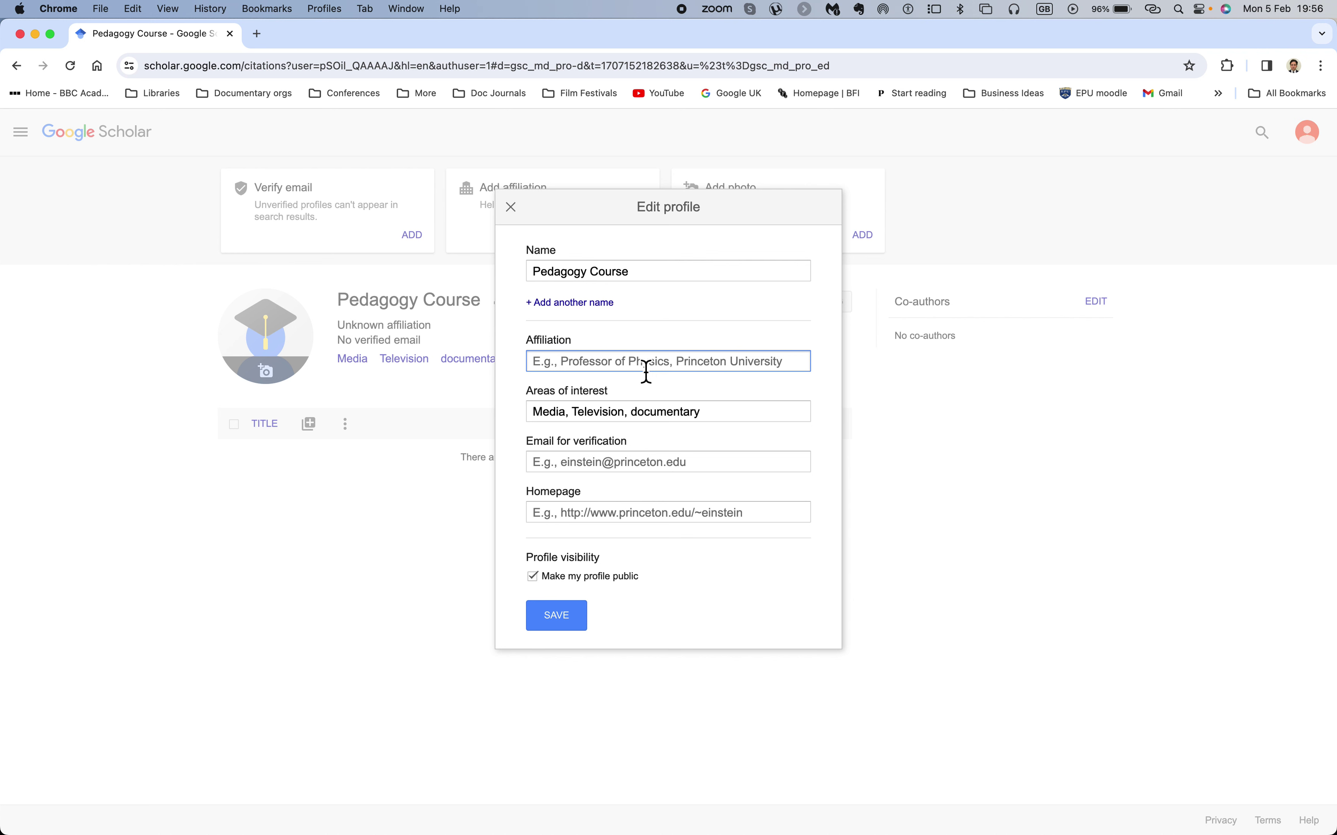
type("Medi")
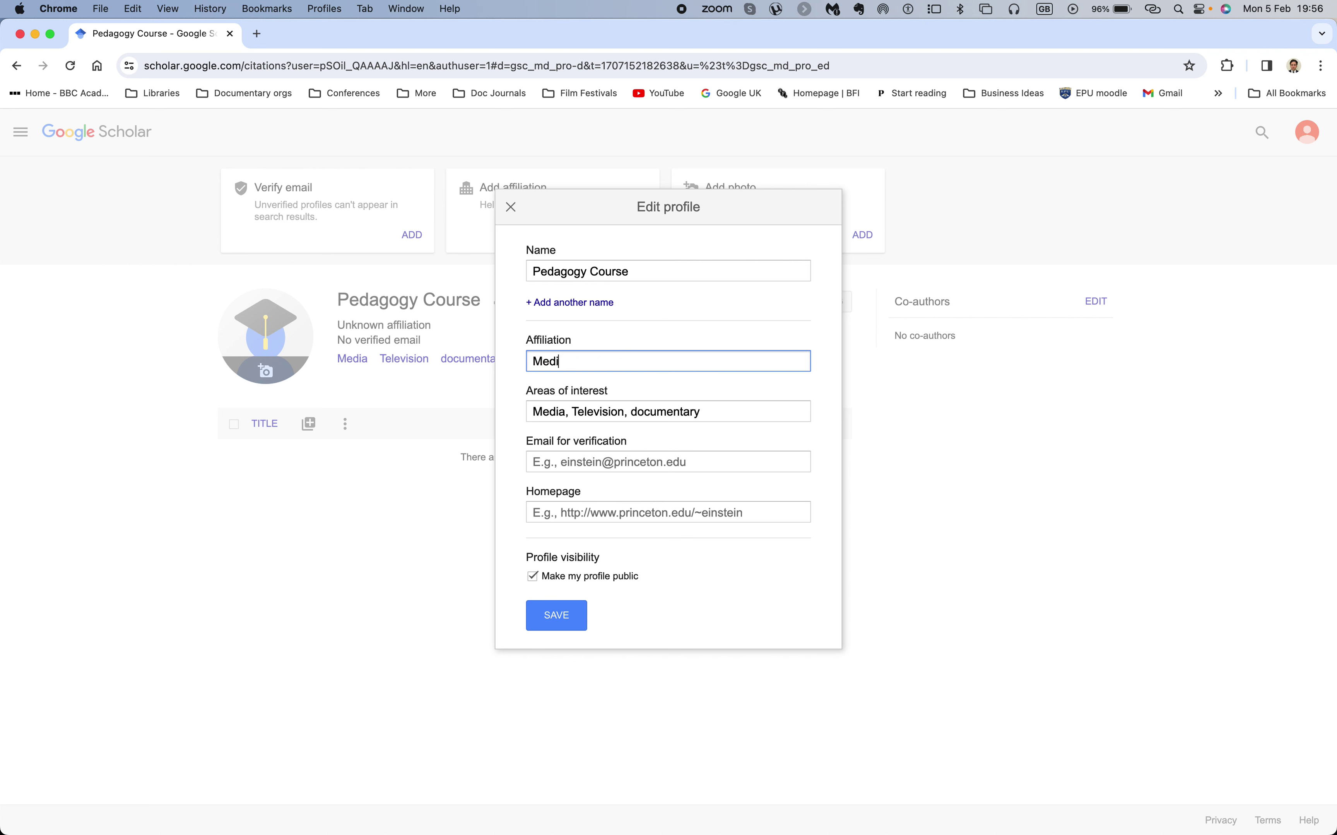
type("a department,")
Examine the areas of interest, affiliation and verification e-mail fields in the profile form.
double_click(587, 414)
triple_click(588, 414)
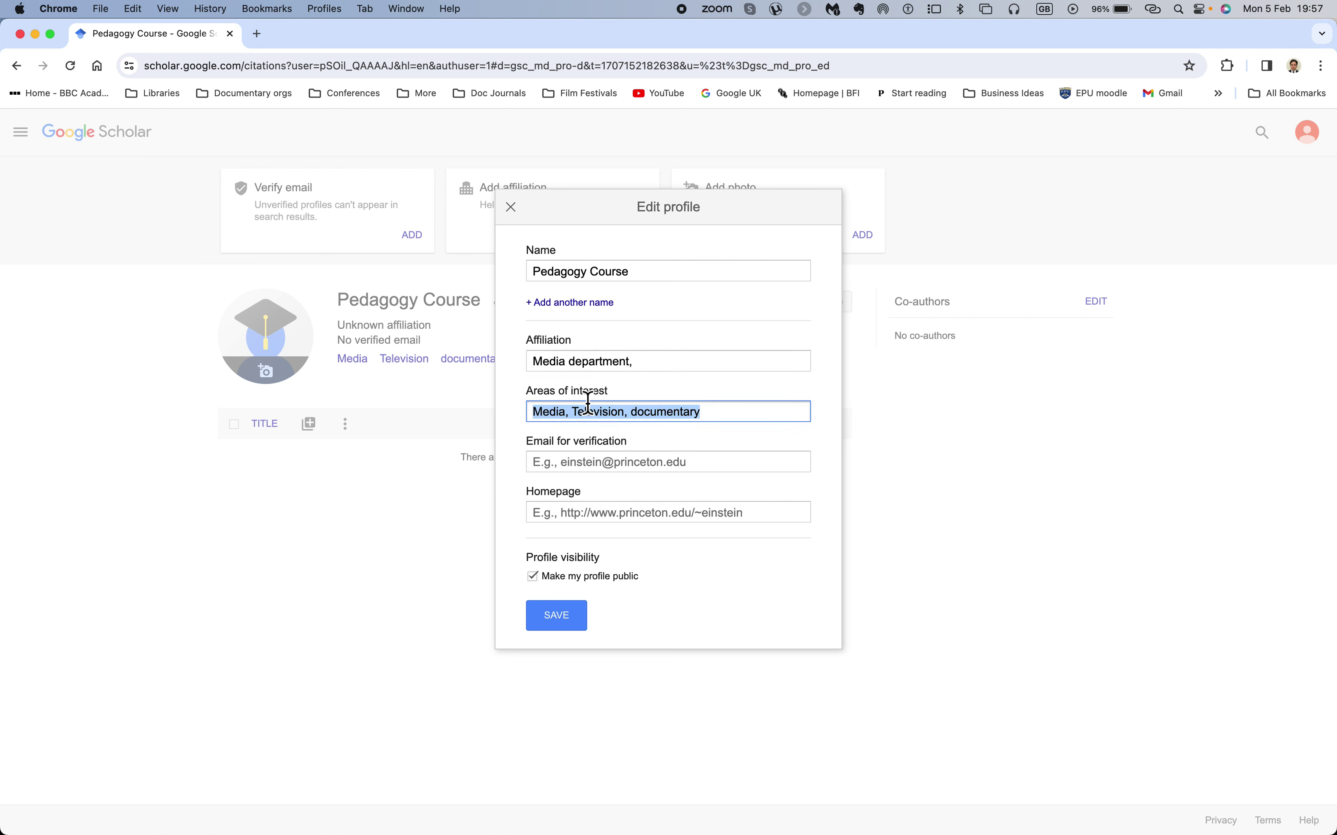
triple_click(629, 416)
left_click(712, 414)
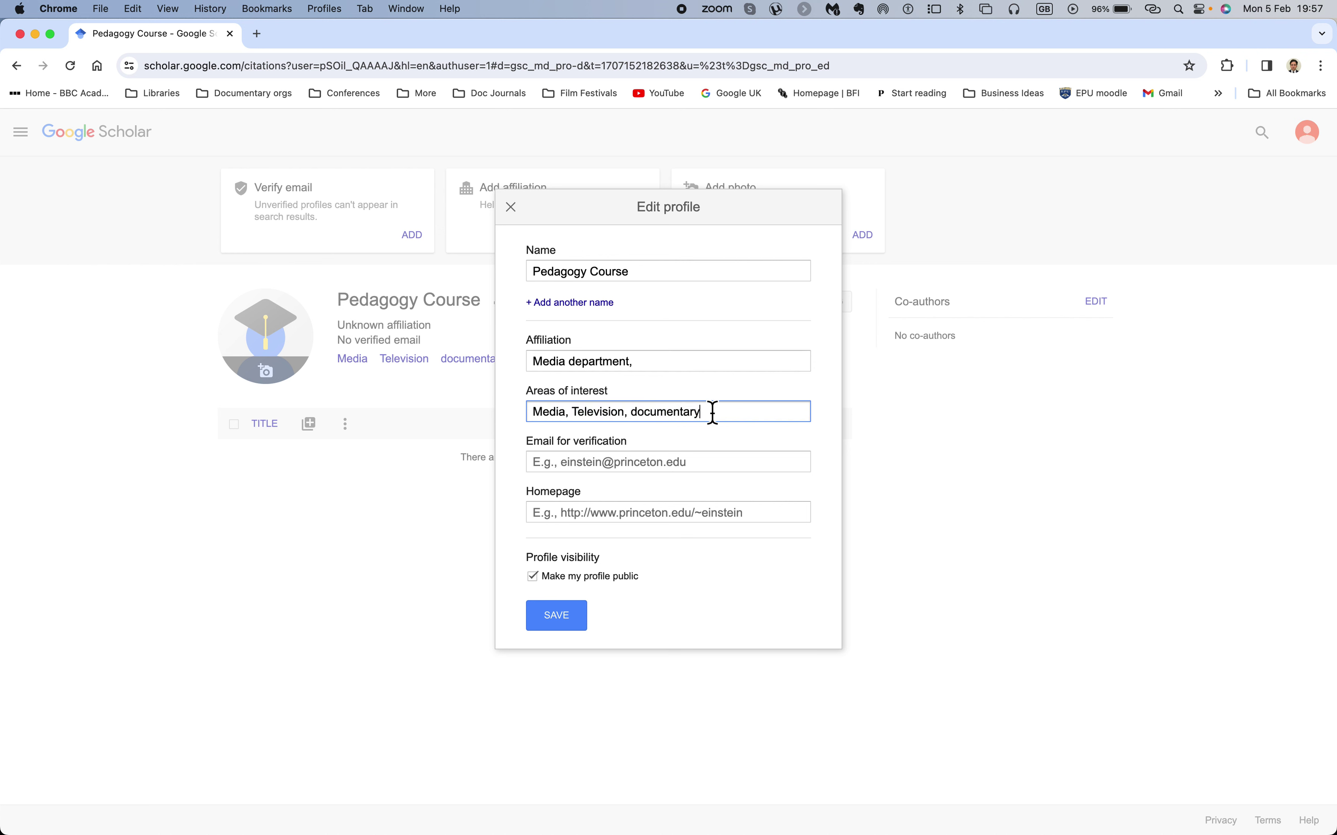
double_click(672, 415)
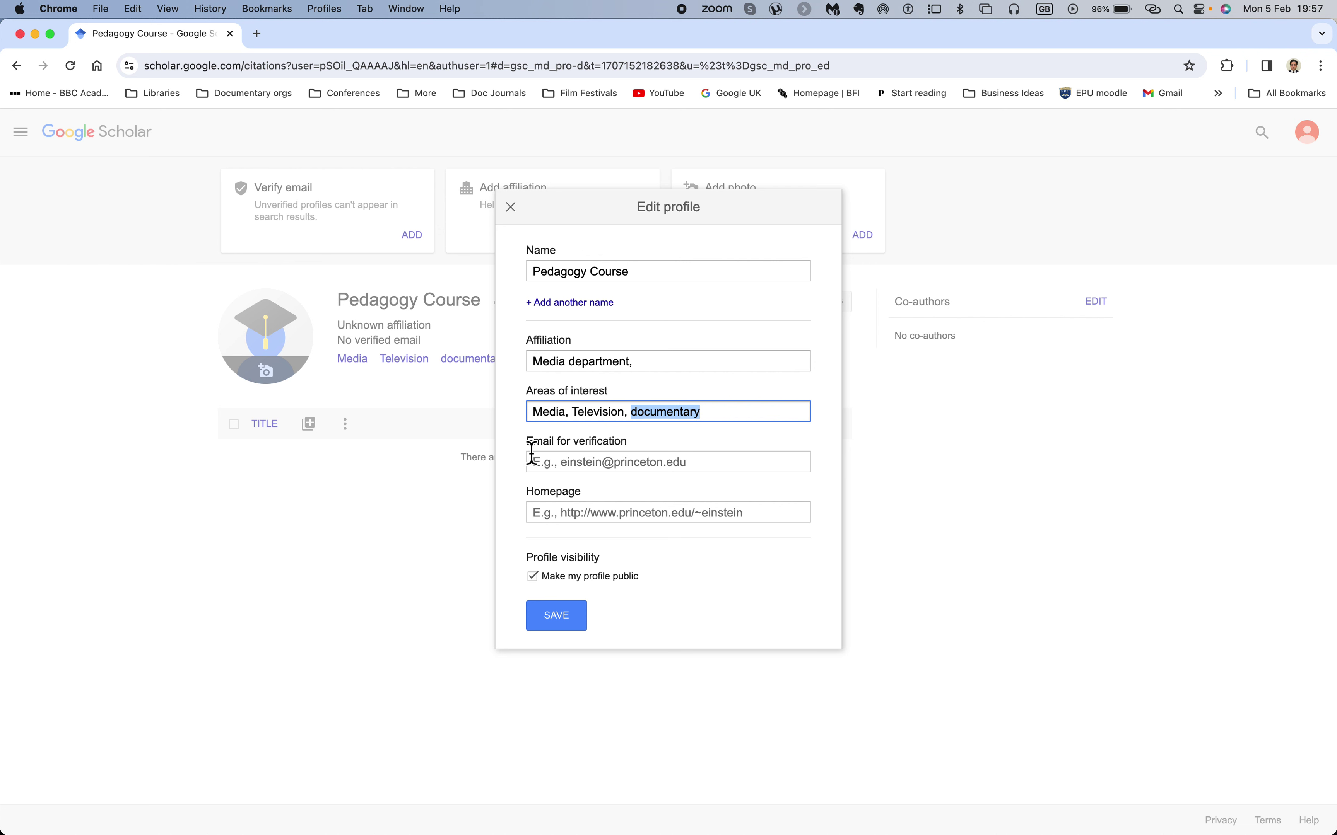
left_click_drag(532, 449, 645, 460)
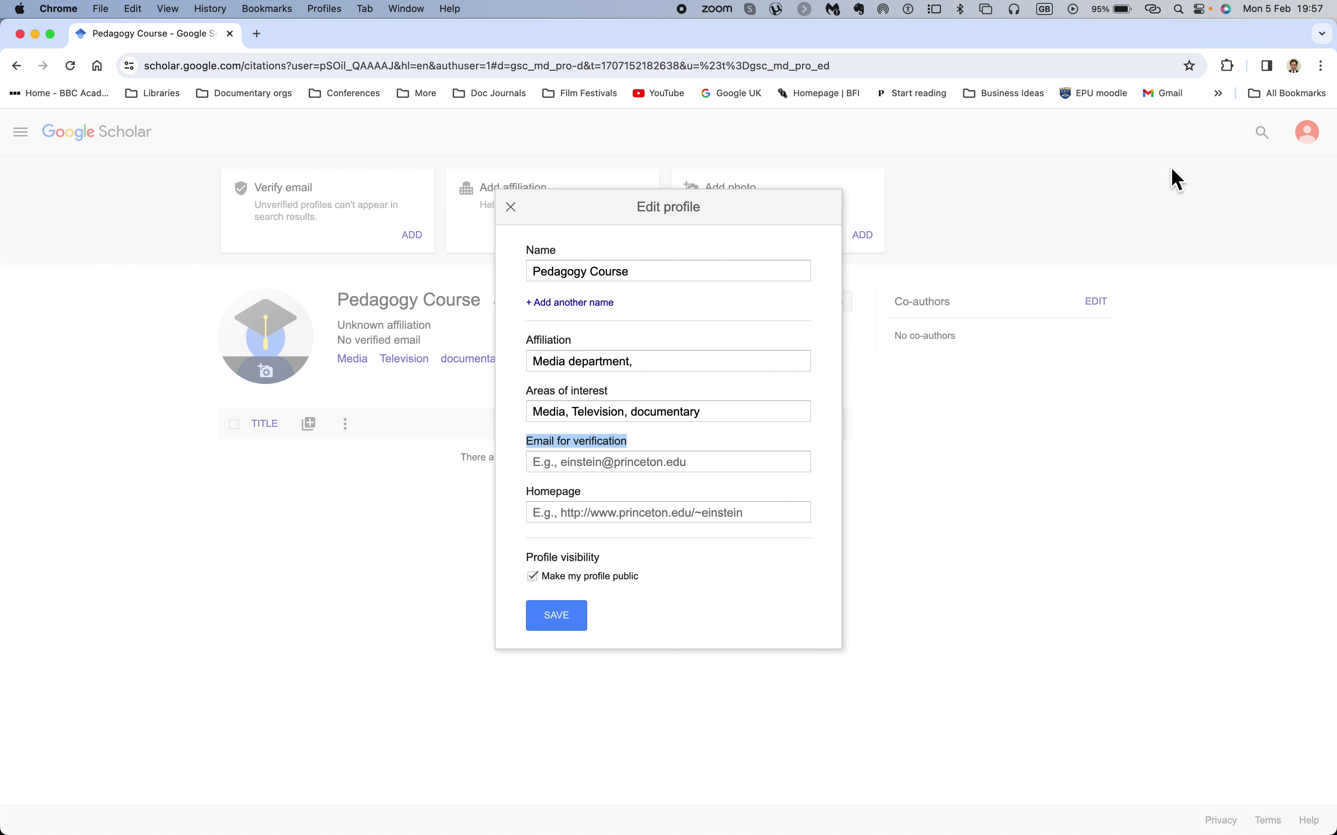
left_click(636, 466)
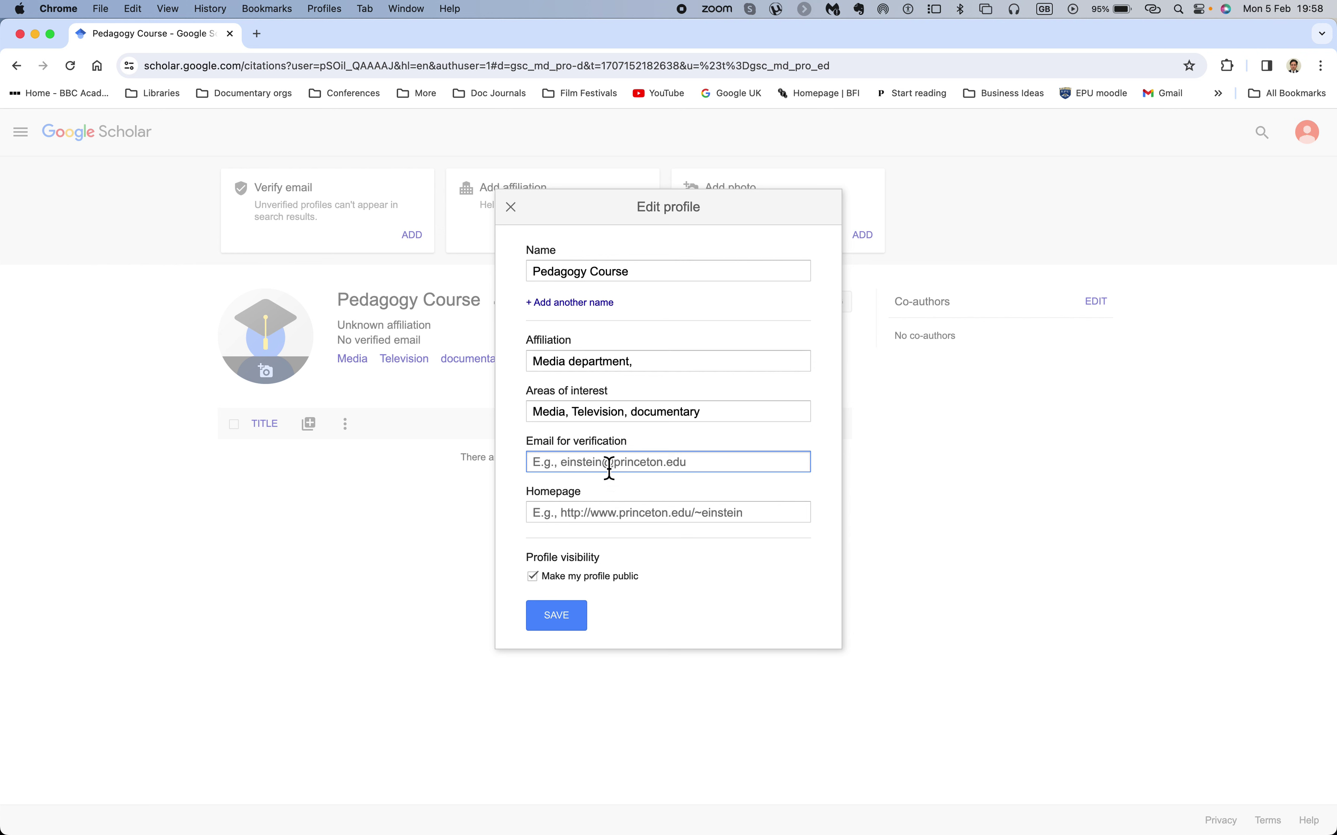
left_click(589, 364)
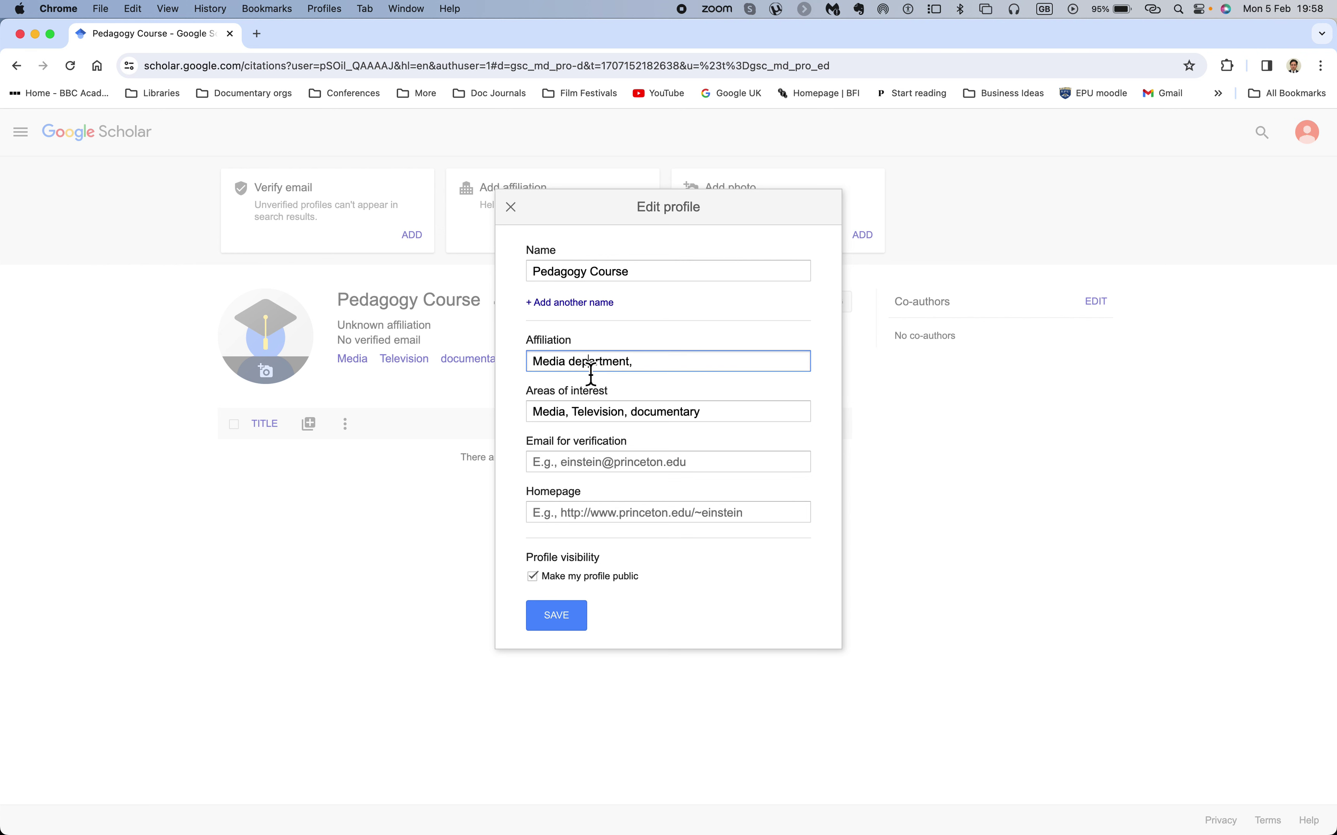
left_click(591, 473)
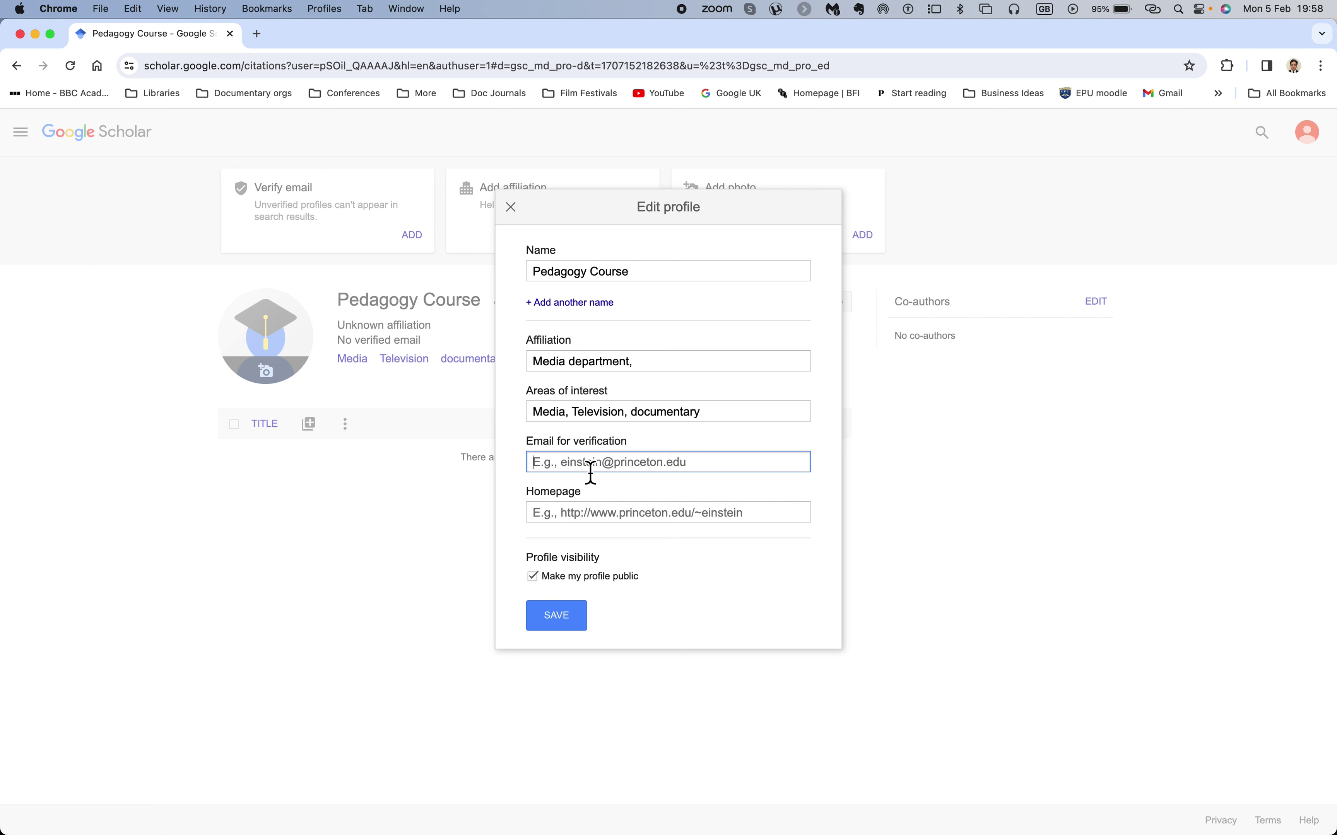
left_click(655, 367)
Review the homepage and public visibility settings and save the profile.
left_click(593, 526)
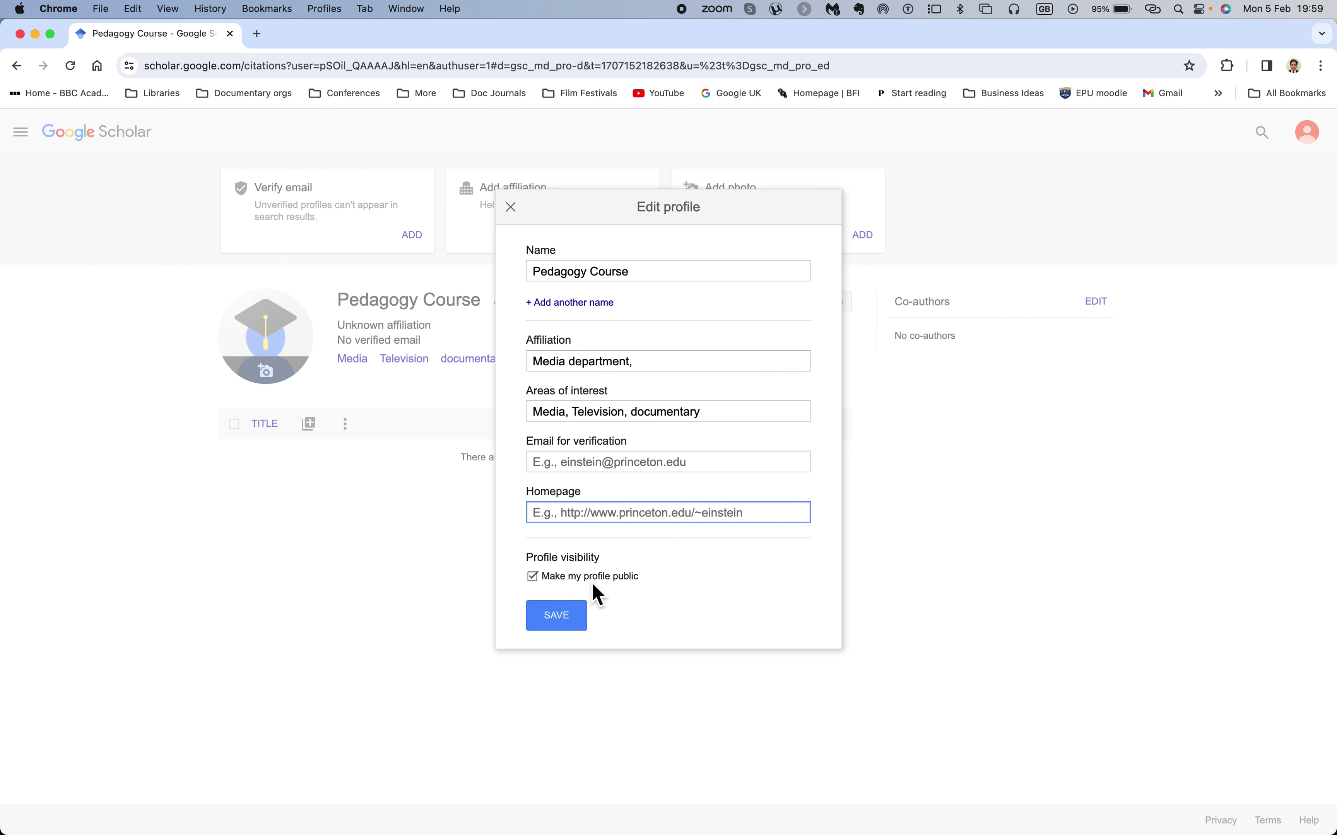
left_click(539, 582)
left_click(558, 624)
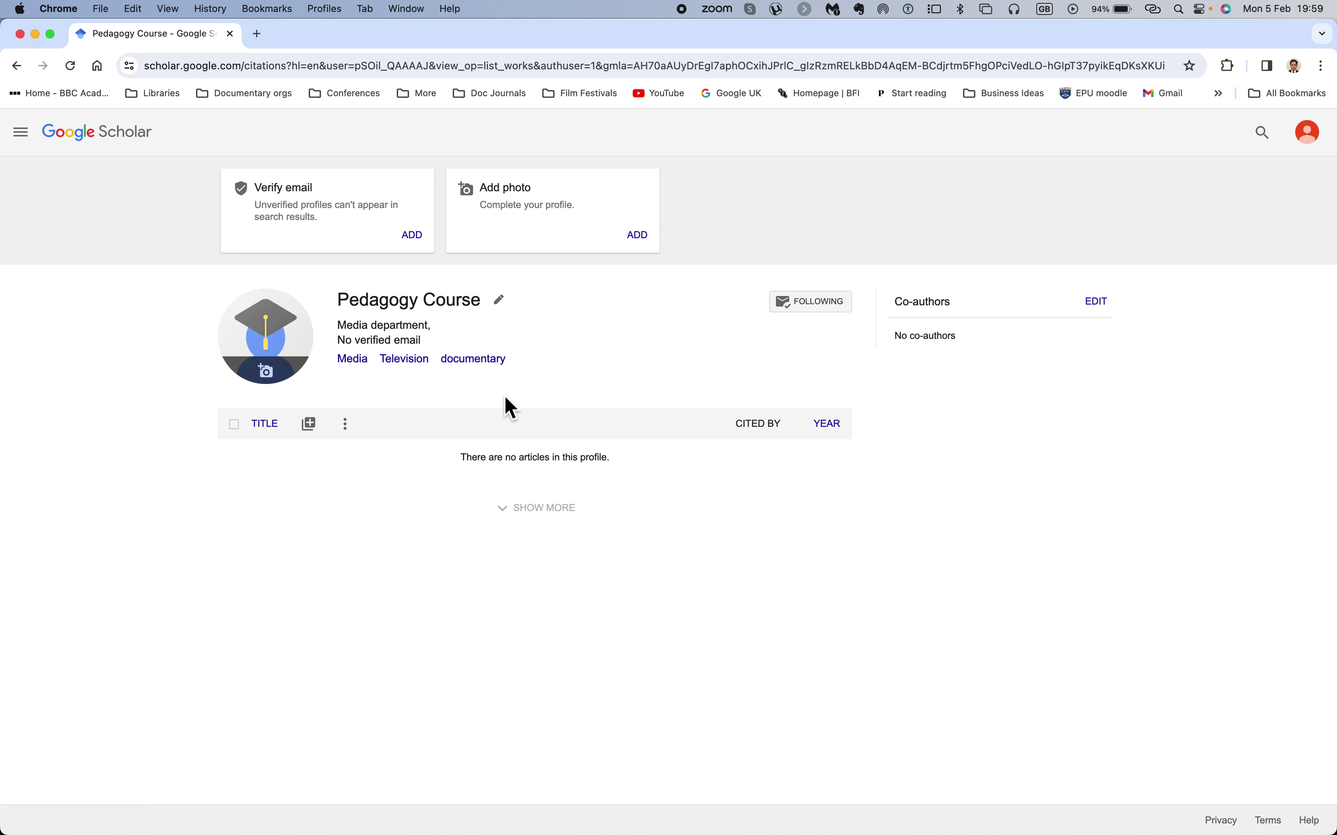
Add the article "Blended course design: Where's the pedagogy?" to the profile from the suggested articles.
left_click(310, 424)
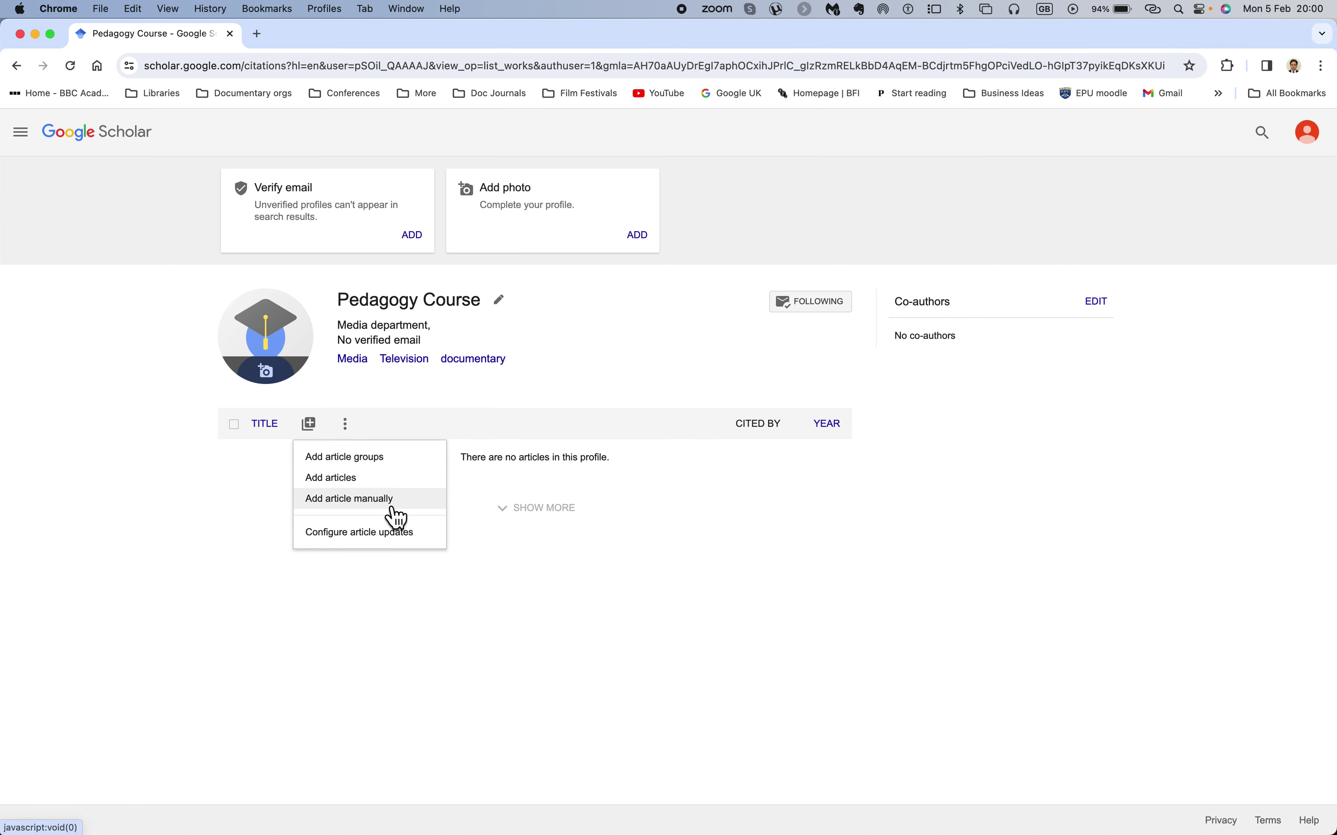
left_click(379, 481)
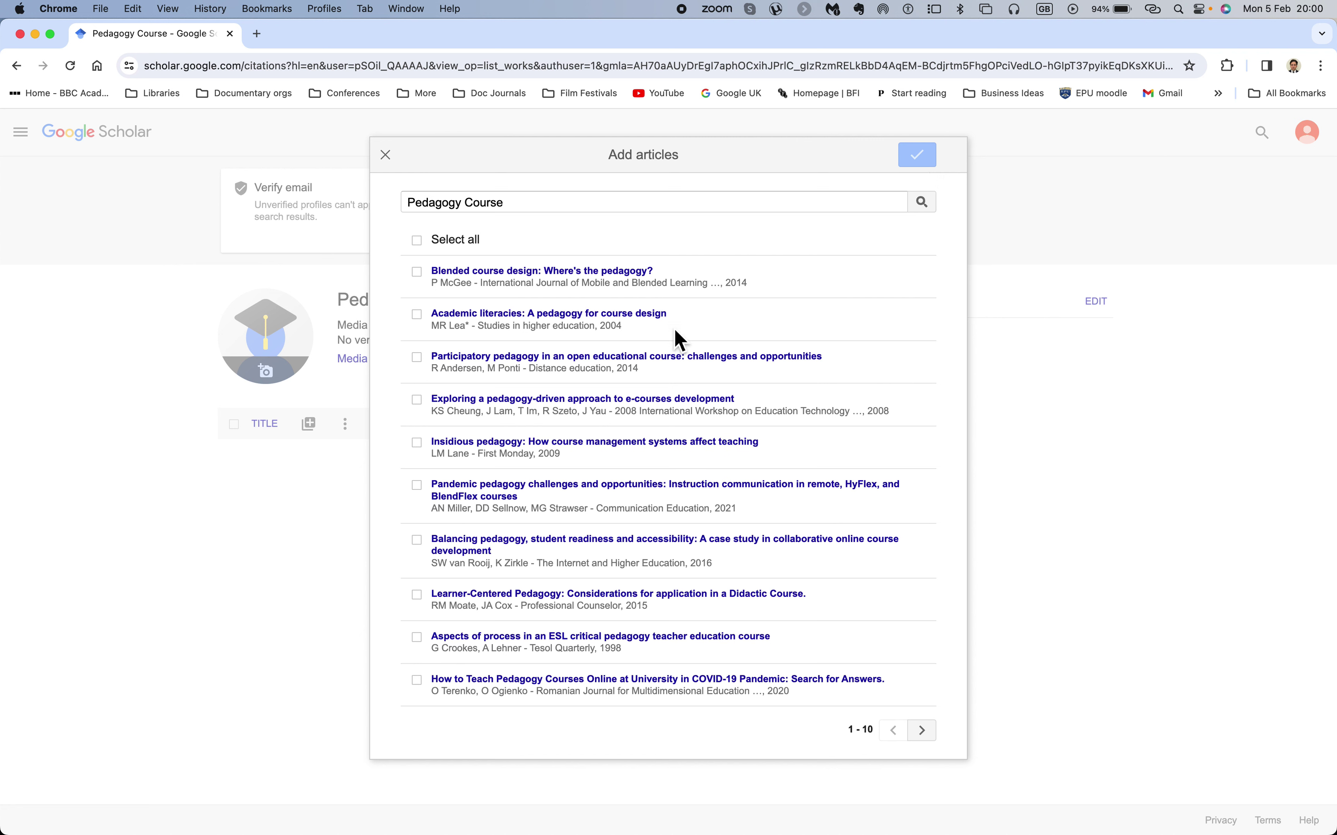
left_click(569, 206)
key("alt+shift+Left")
key("alt+shift+Left")
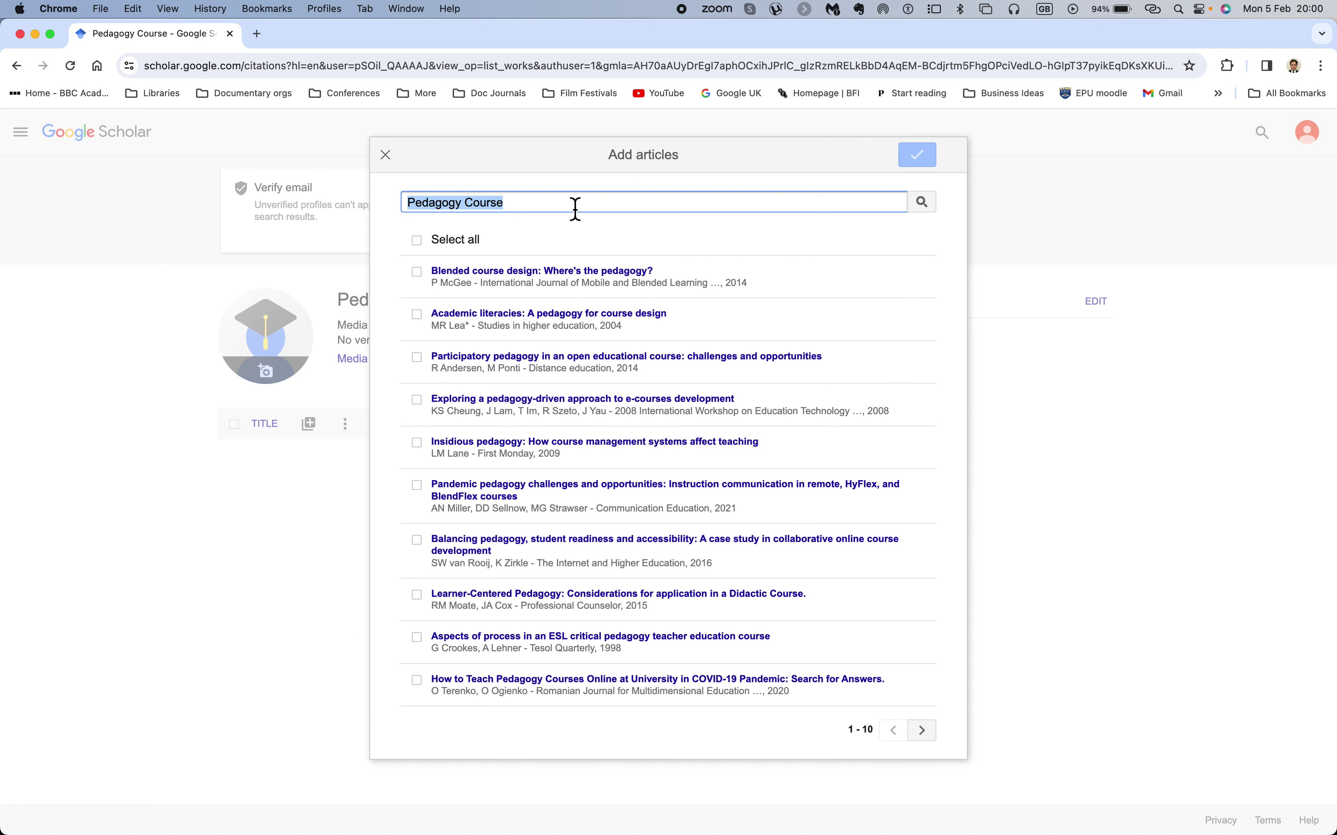
left_click(421, 272)
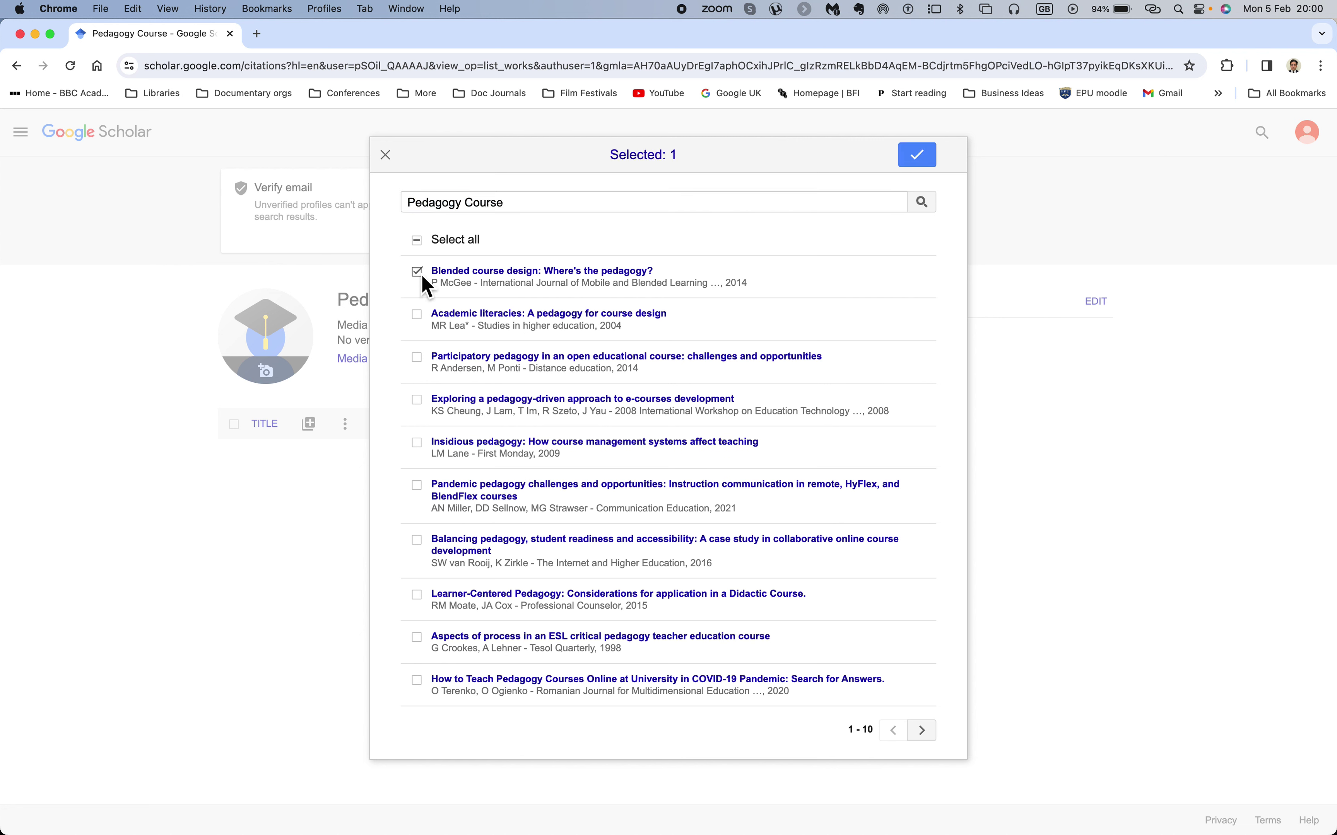
left_click(922, 165)
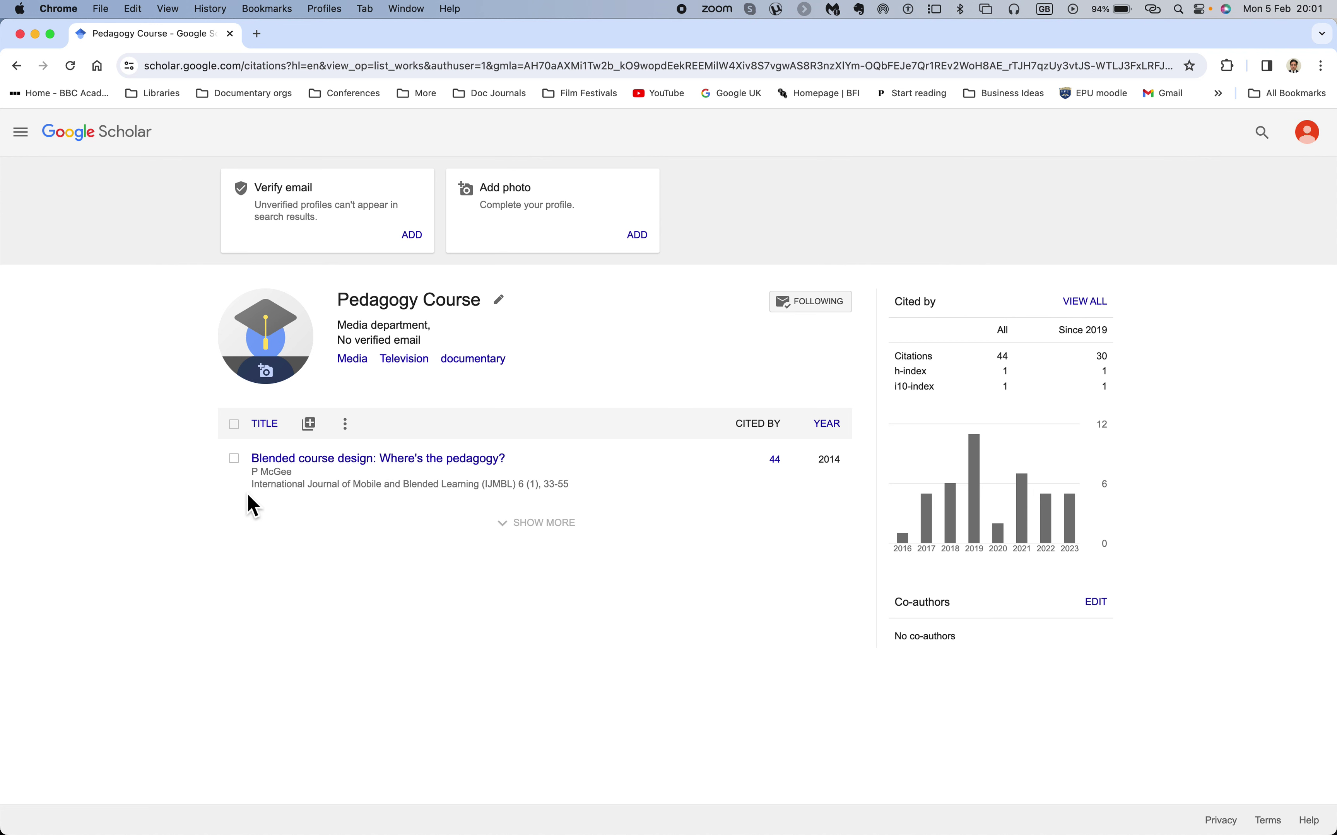
Delete the article "Blended course design: Where's the pedagogy?" from the profile.
left_click(236, 460)
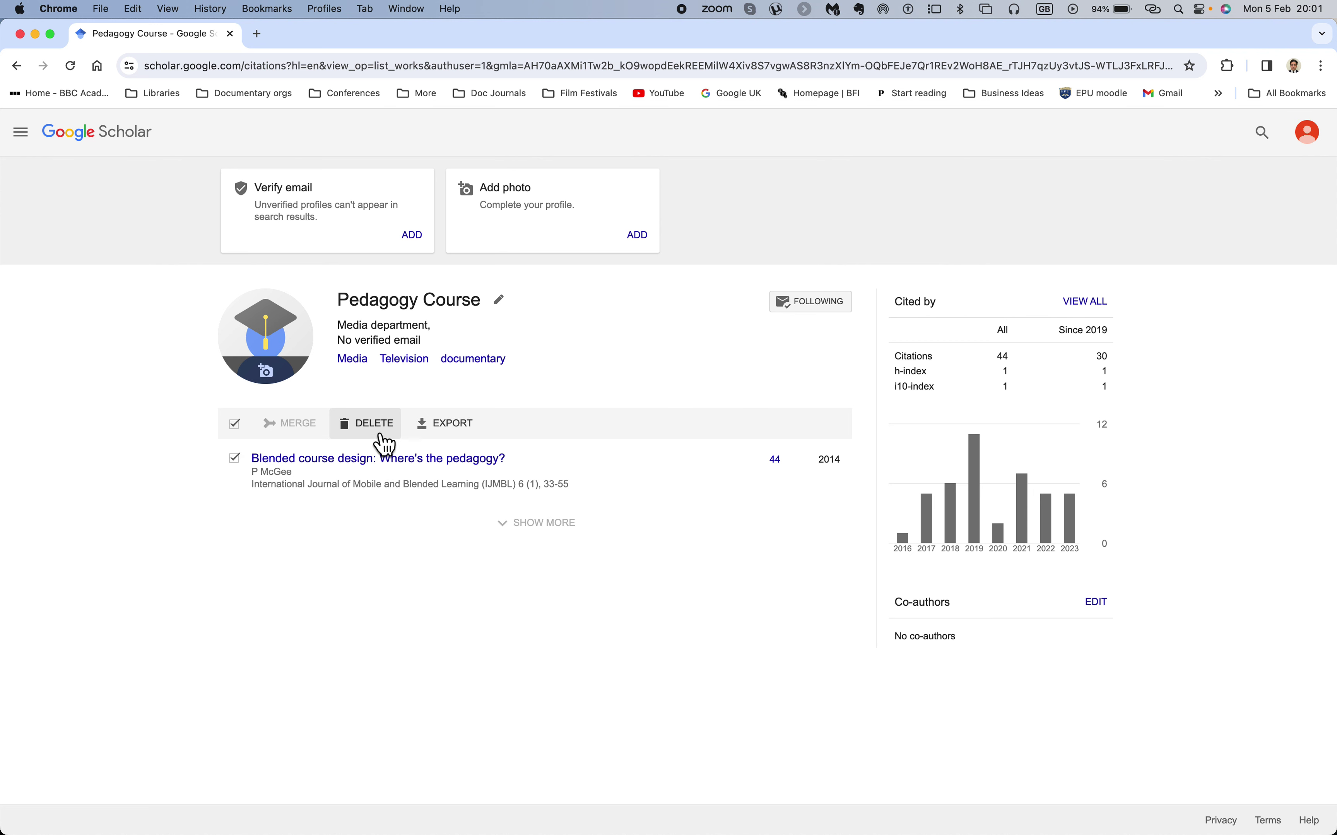
left_click(238, 465)
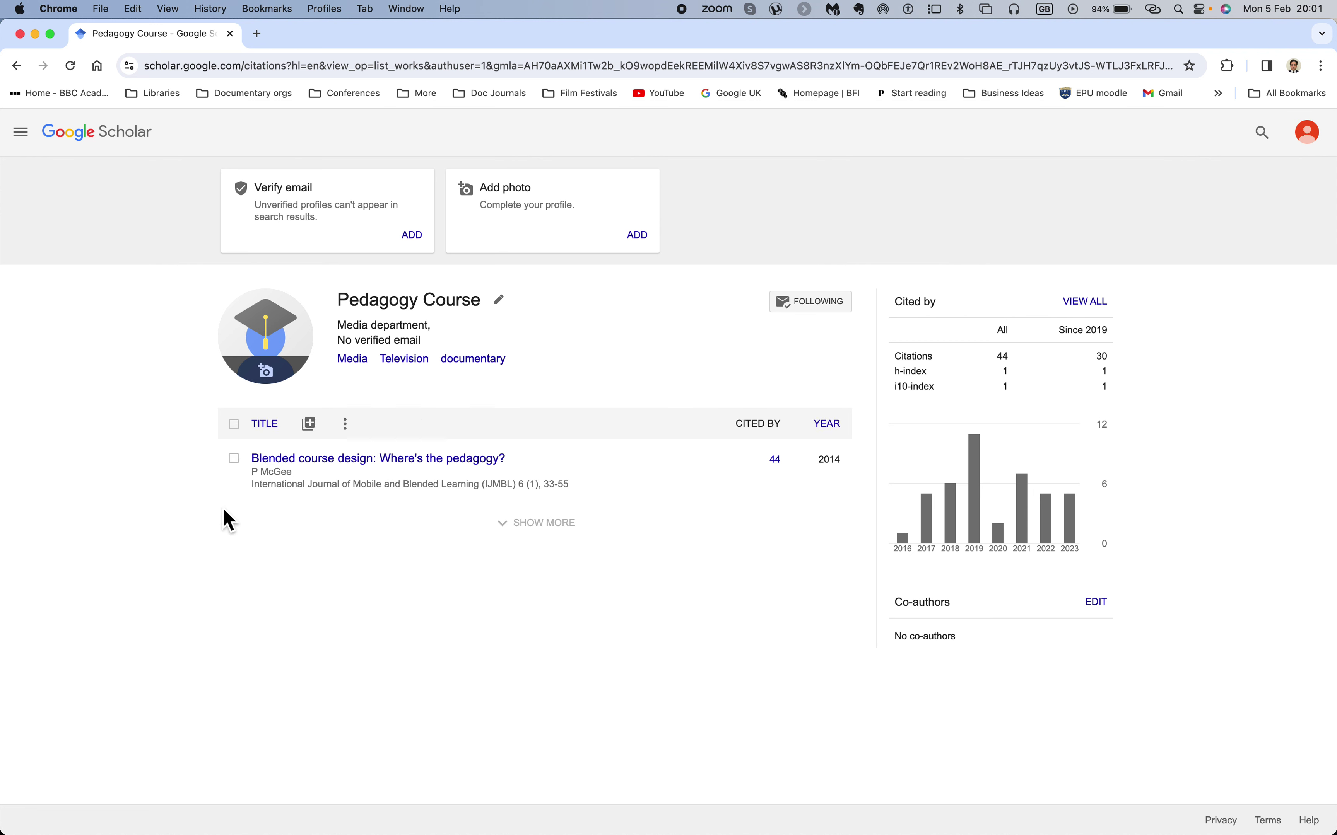
left_click(239, 464)
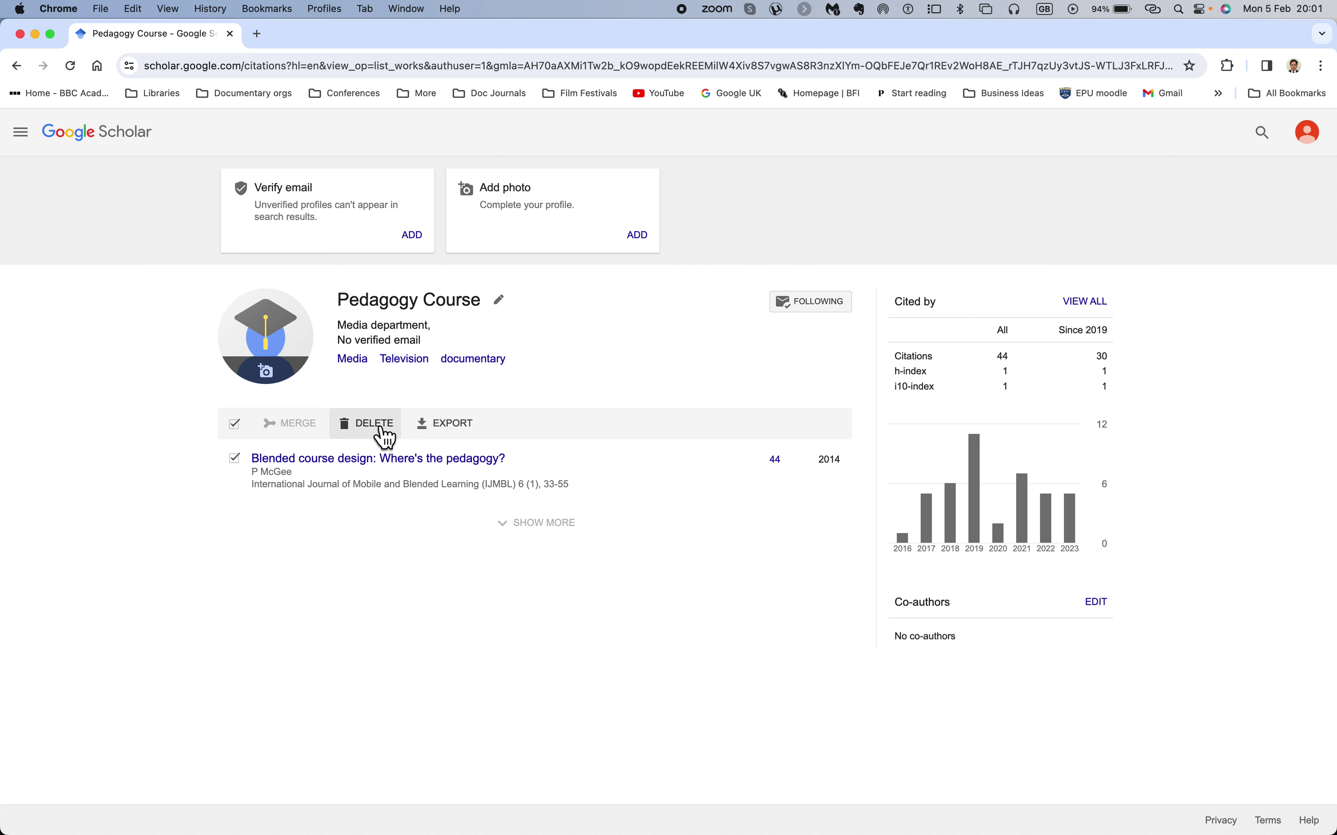
left_click(379, 434)
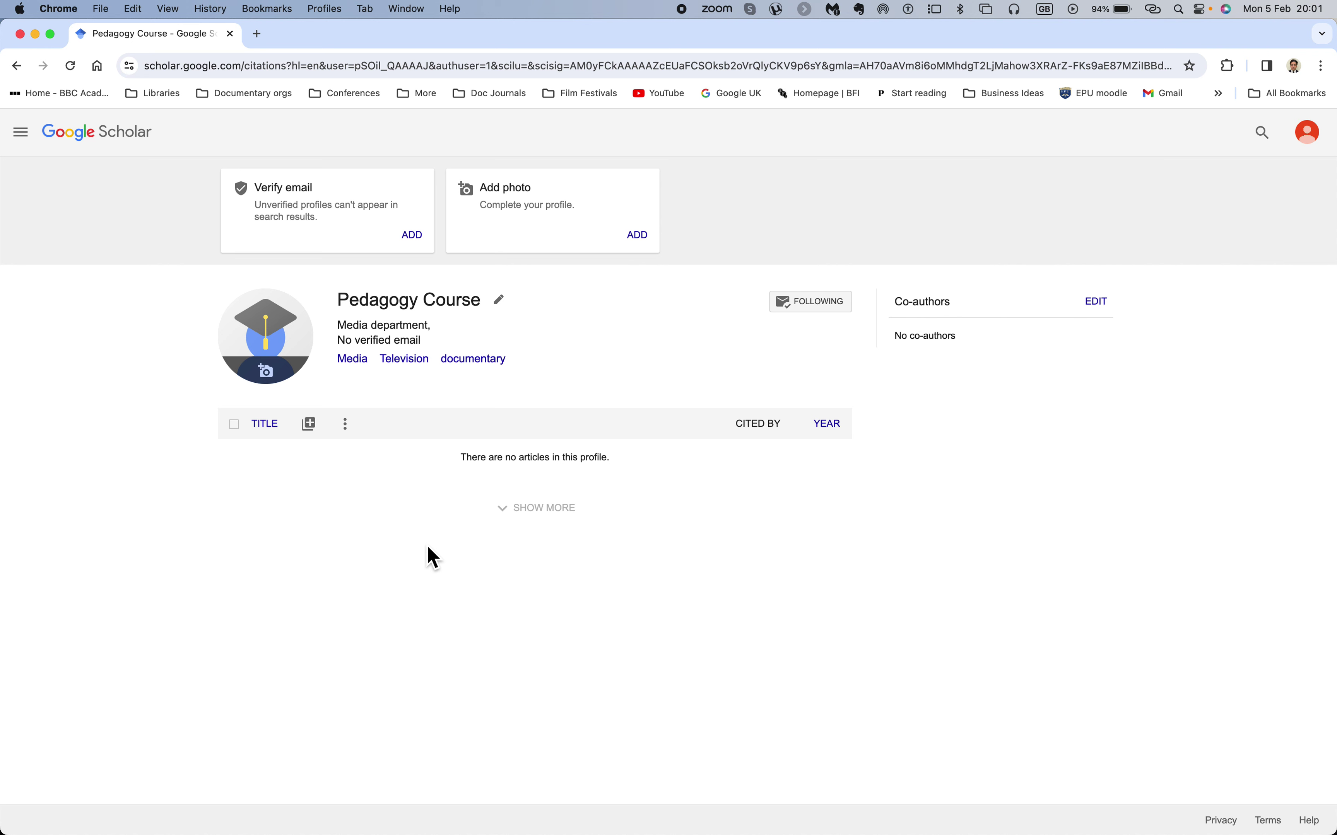
left_click(321, 432)
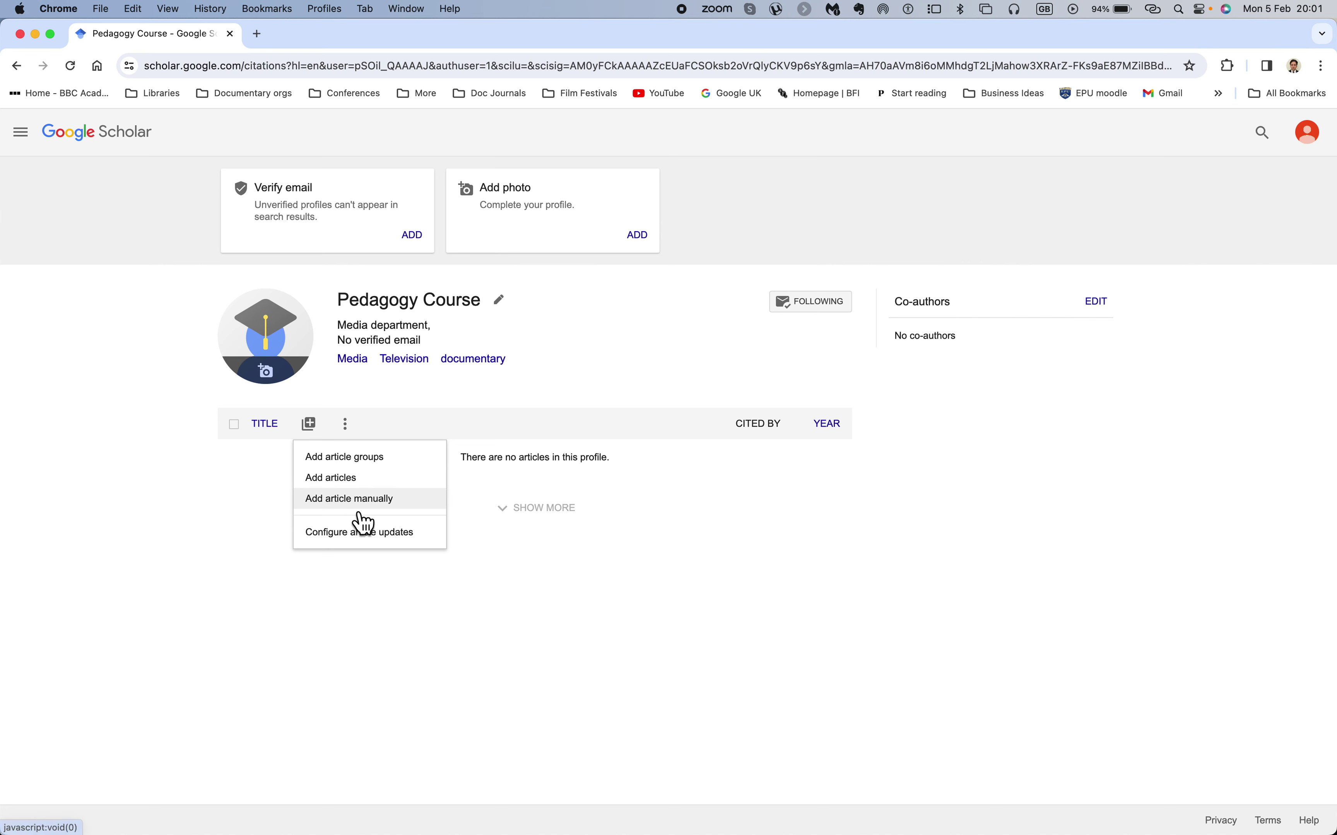
left_click(368, 485)
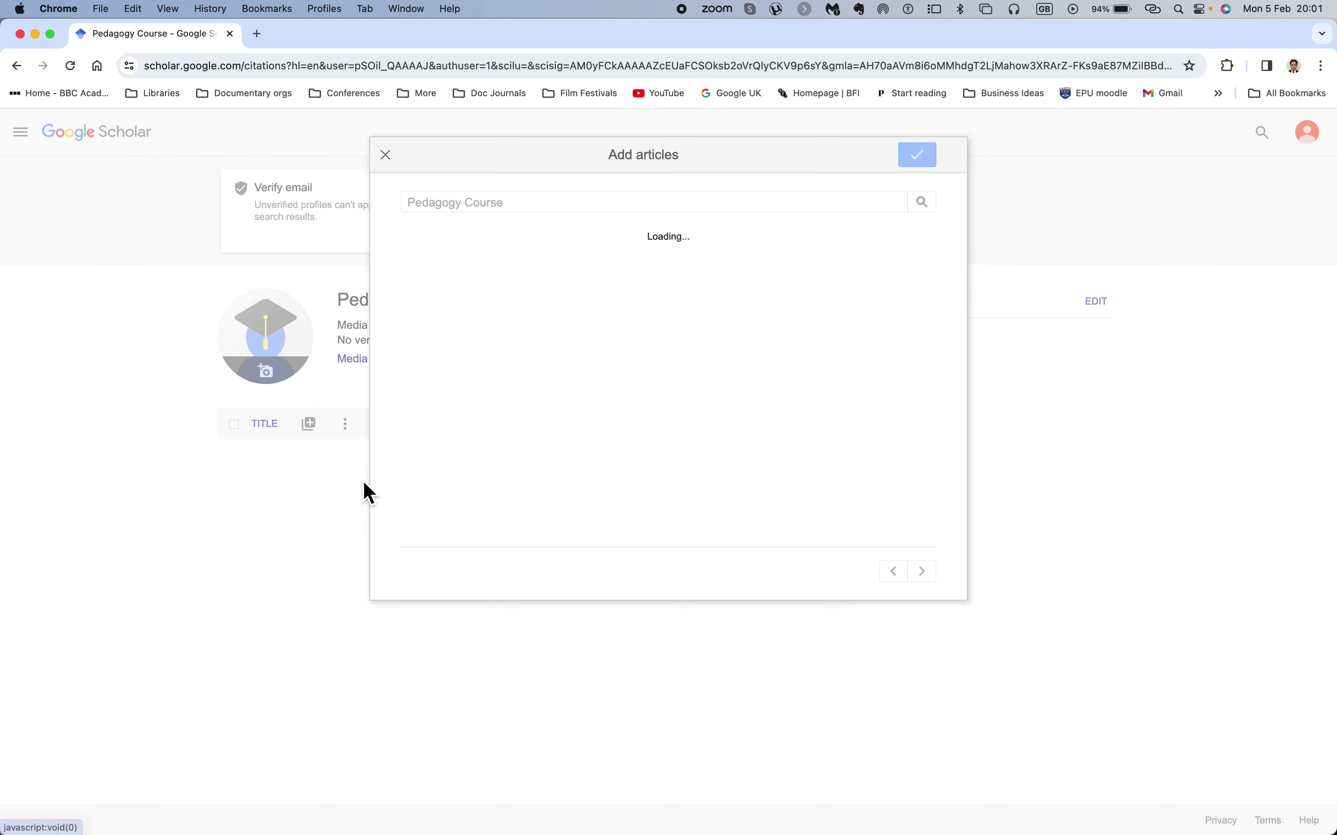
triple_click(498, 205)
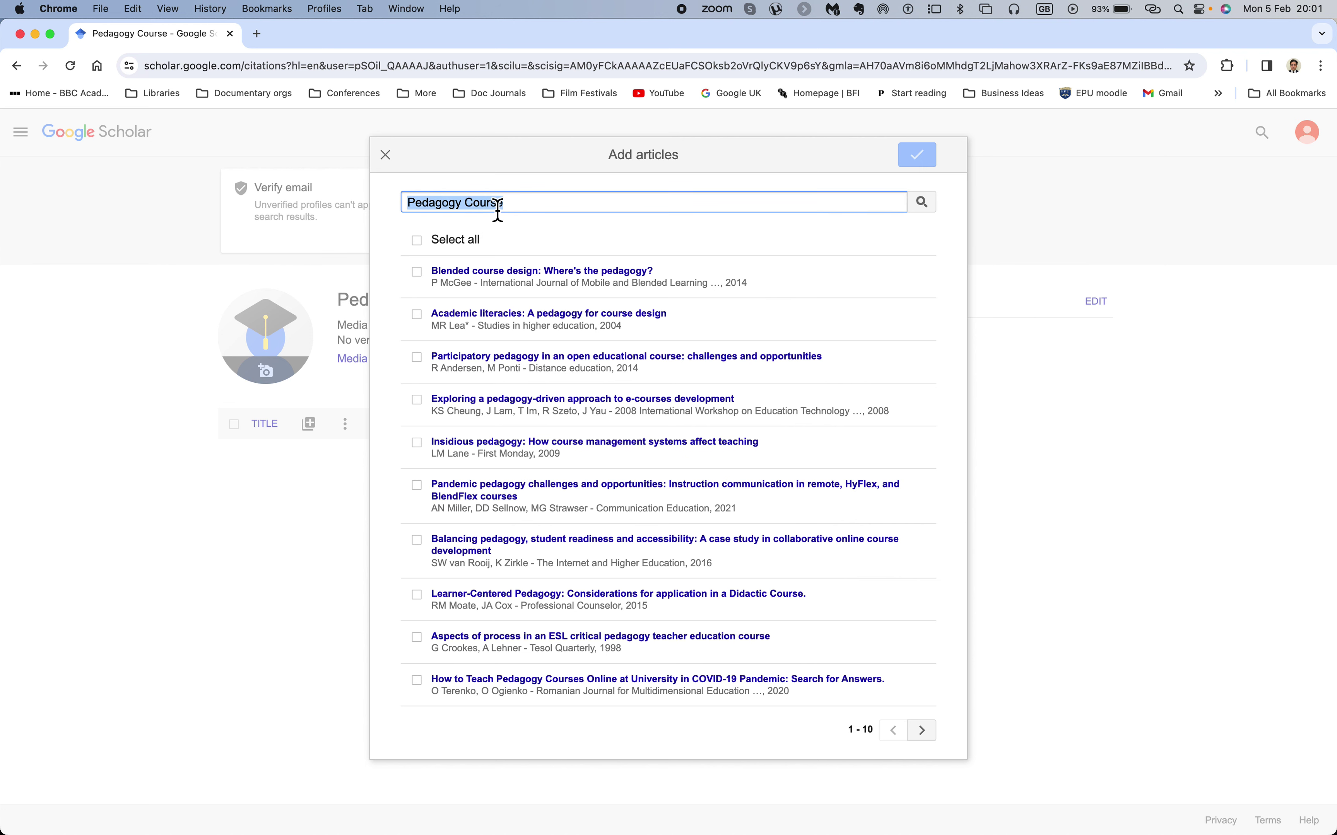
left_click(389, 162)
Start adding an article manually and examine the title, authors and publication date fields of the journal form.
left_click(312, 427)
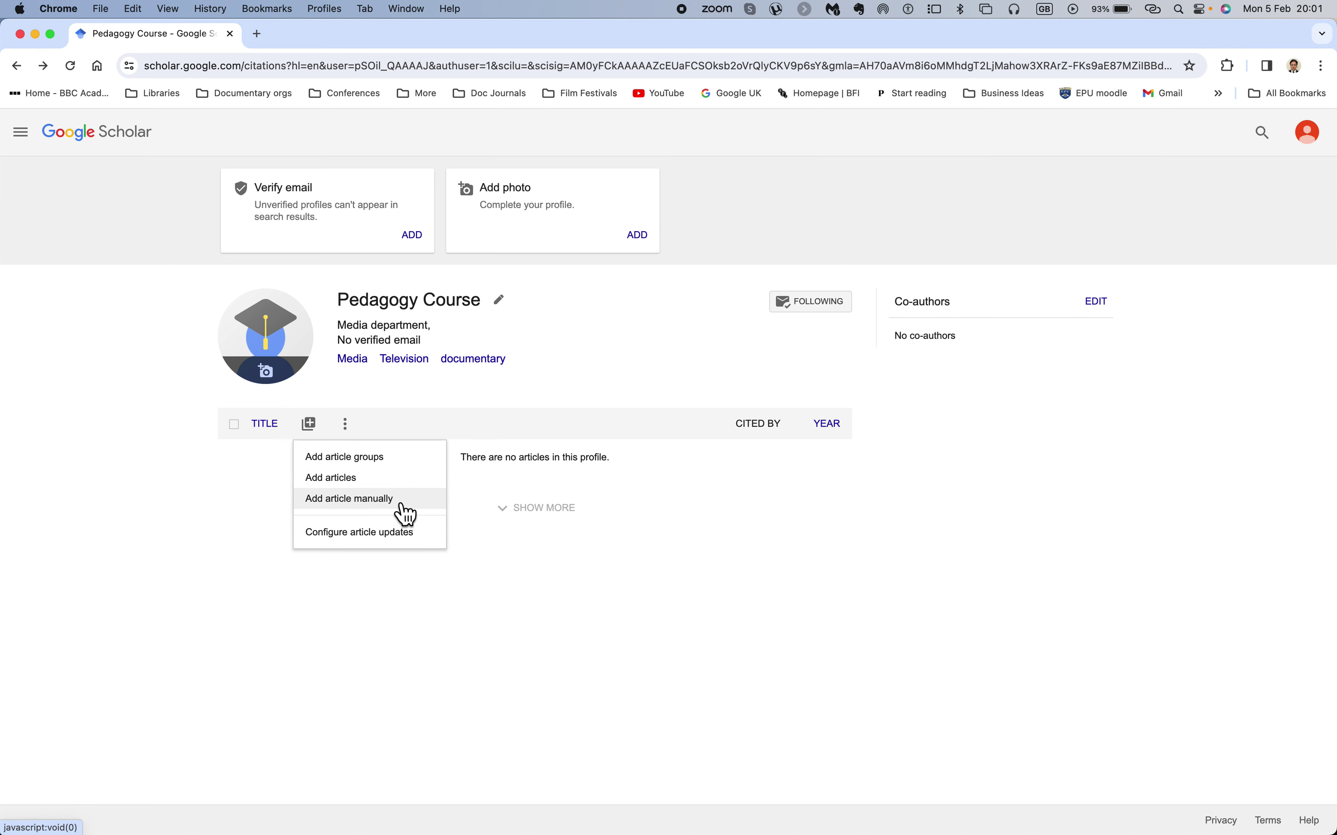
left_click(385, 505)
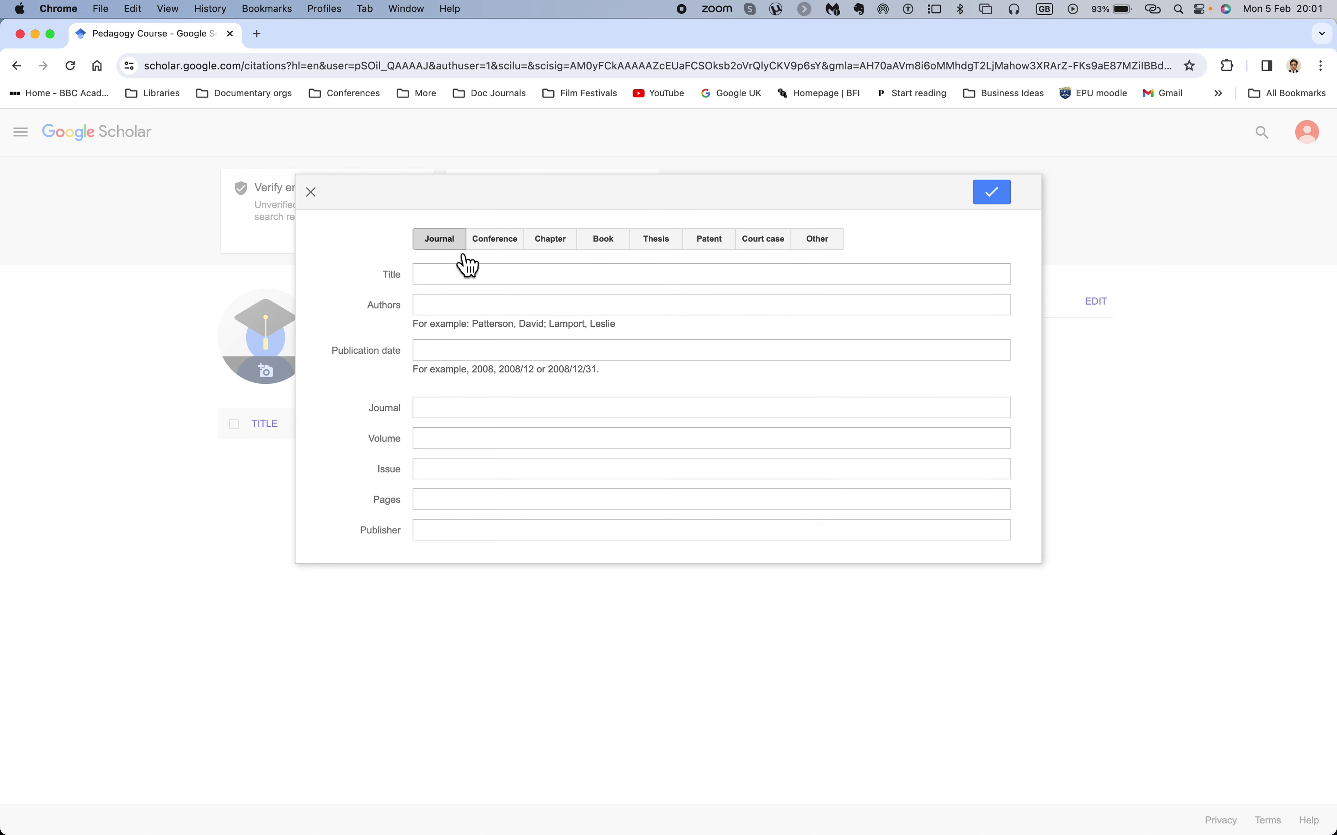
left_click(429, 279)
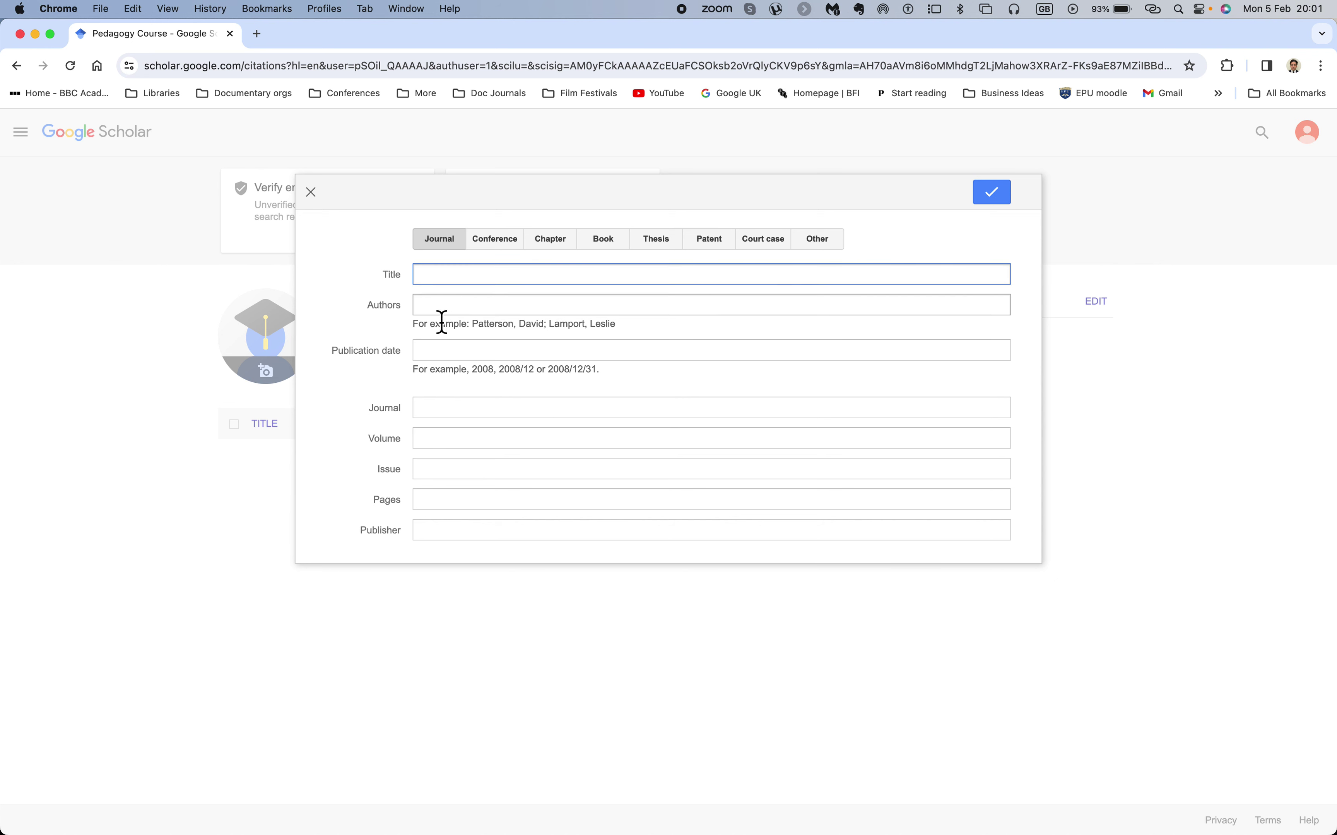
left_click(448, 306)
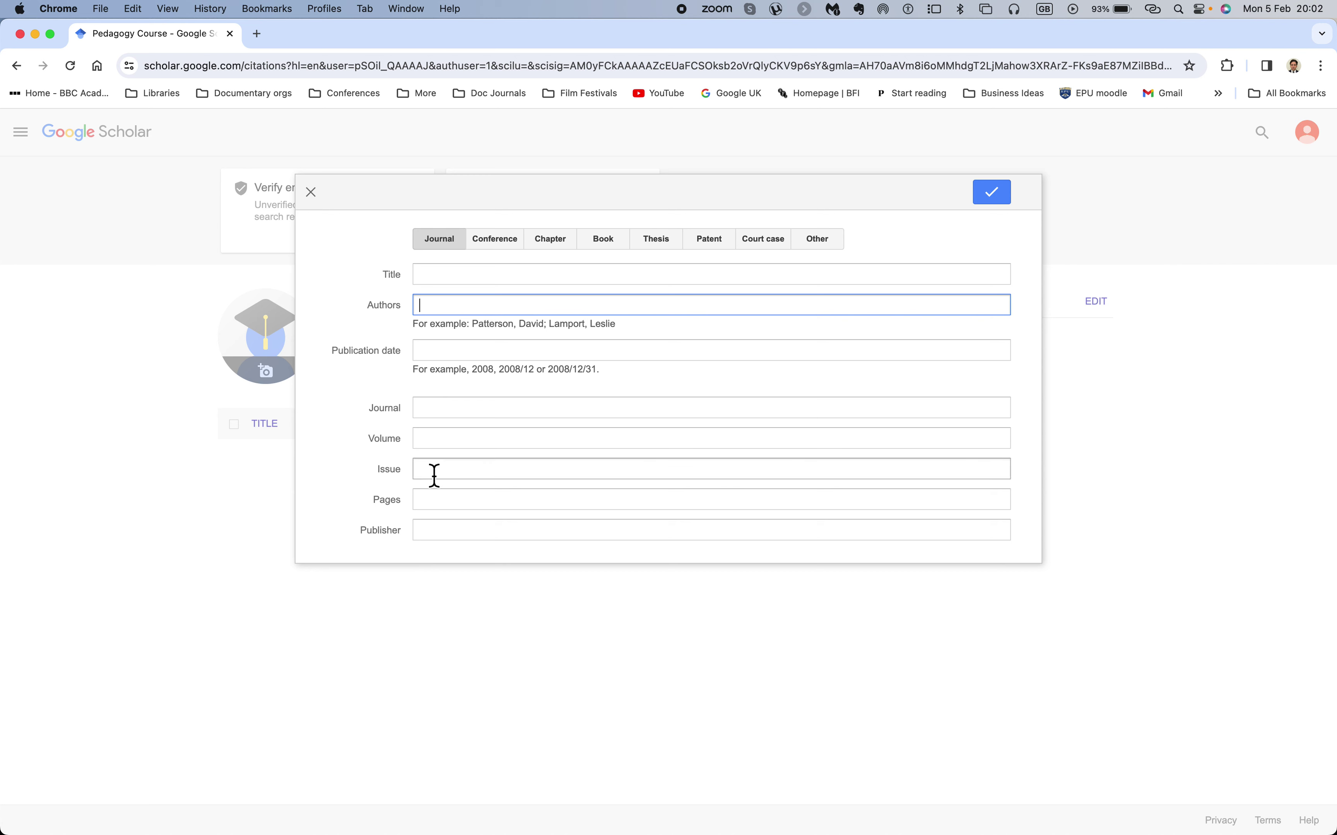
left_click(452, 282)
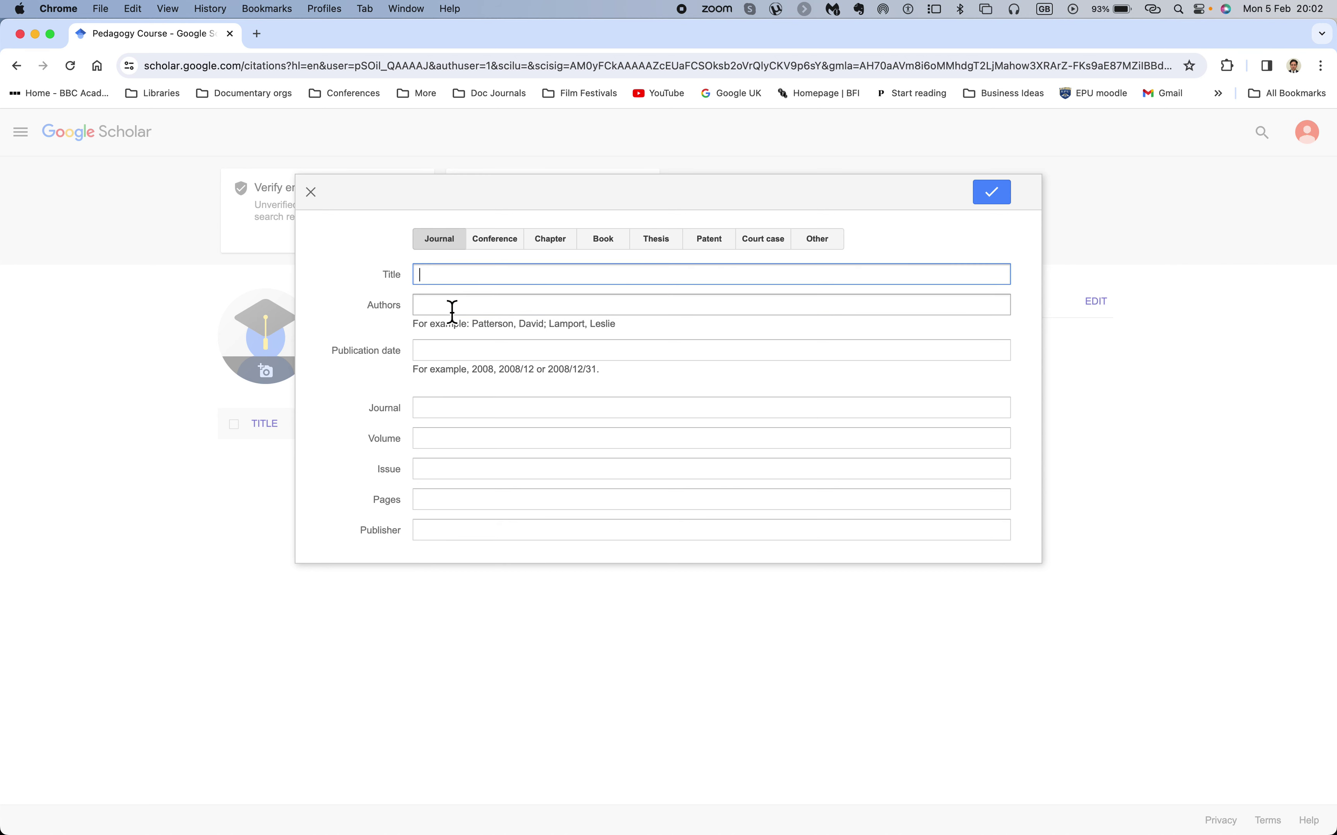
left_click(452, 307)
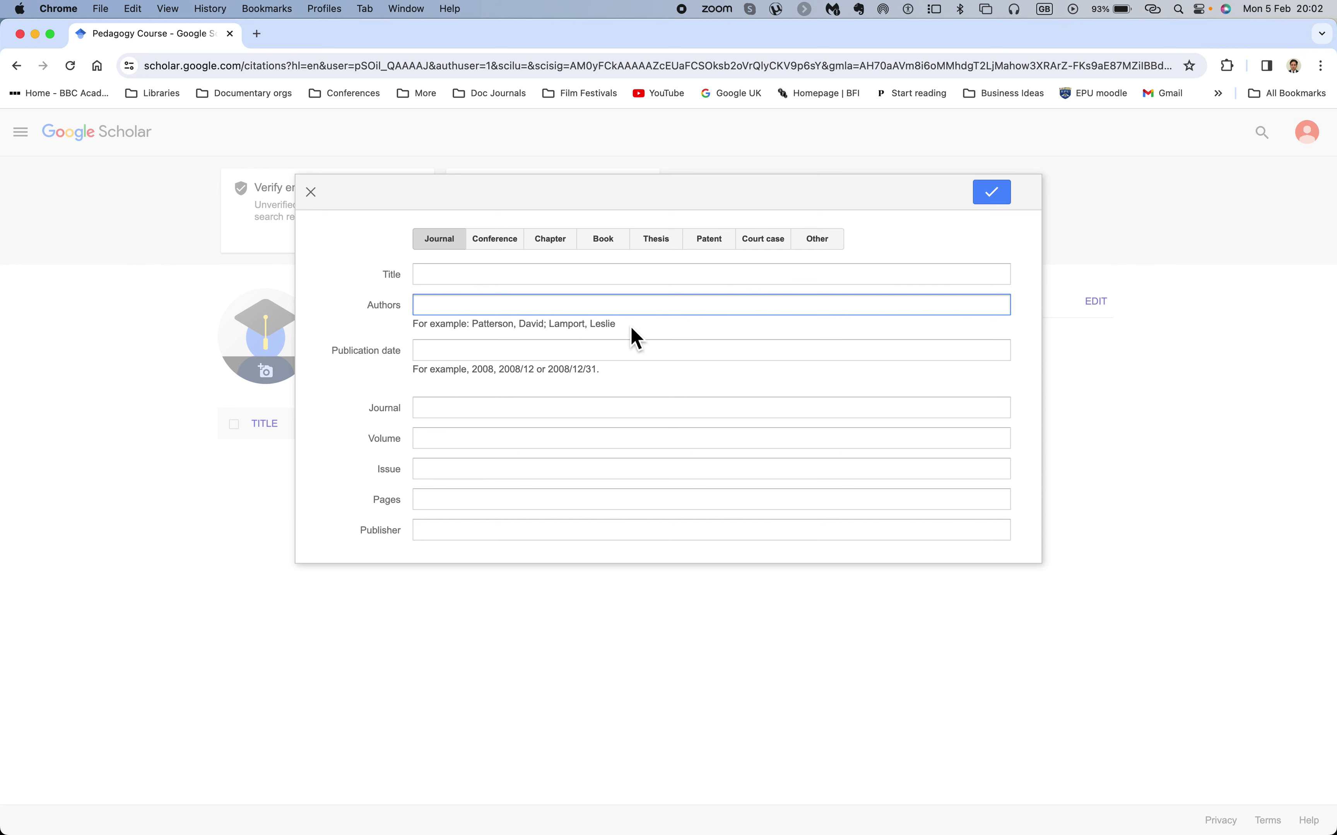
double_click(594, 325)
left_click_drag(593, 325, 468, 326)
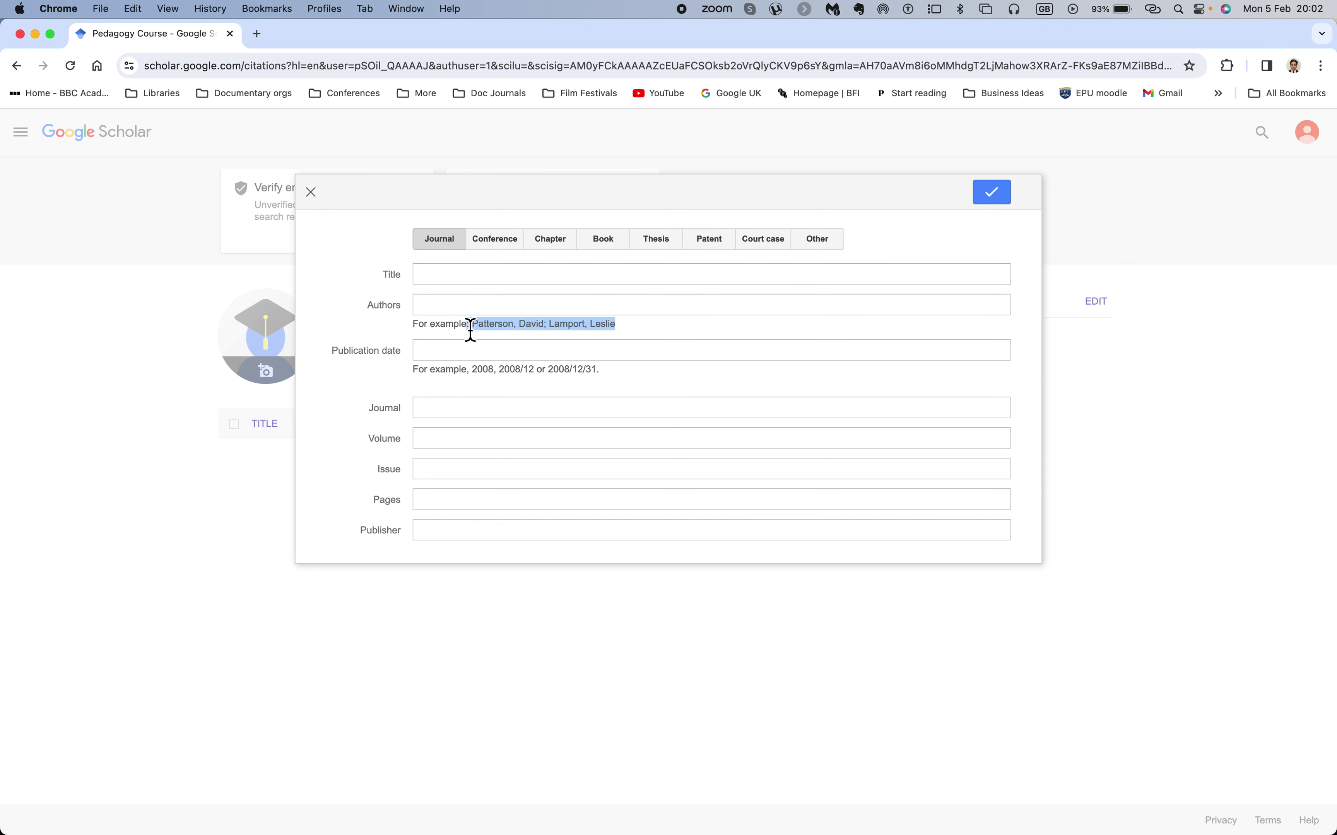
left_click(434, 352)
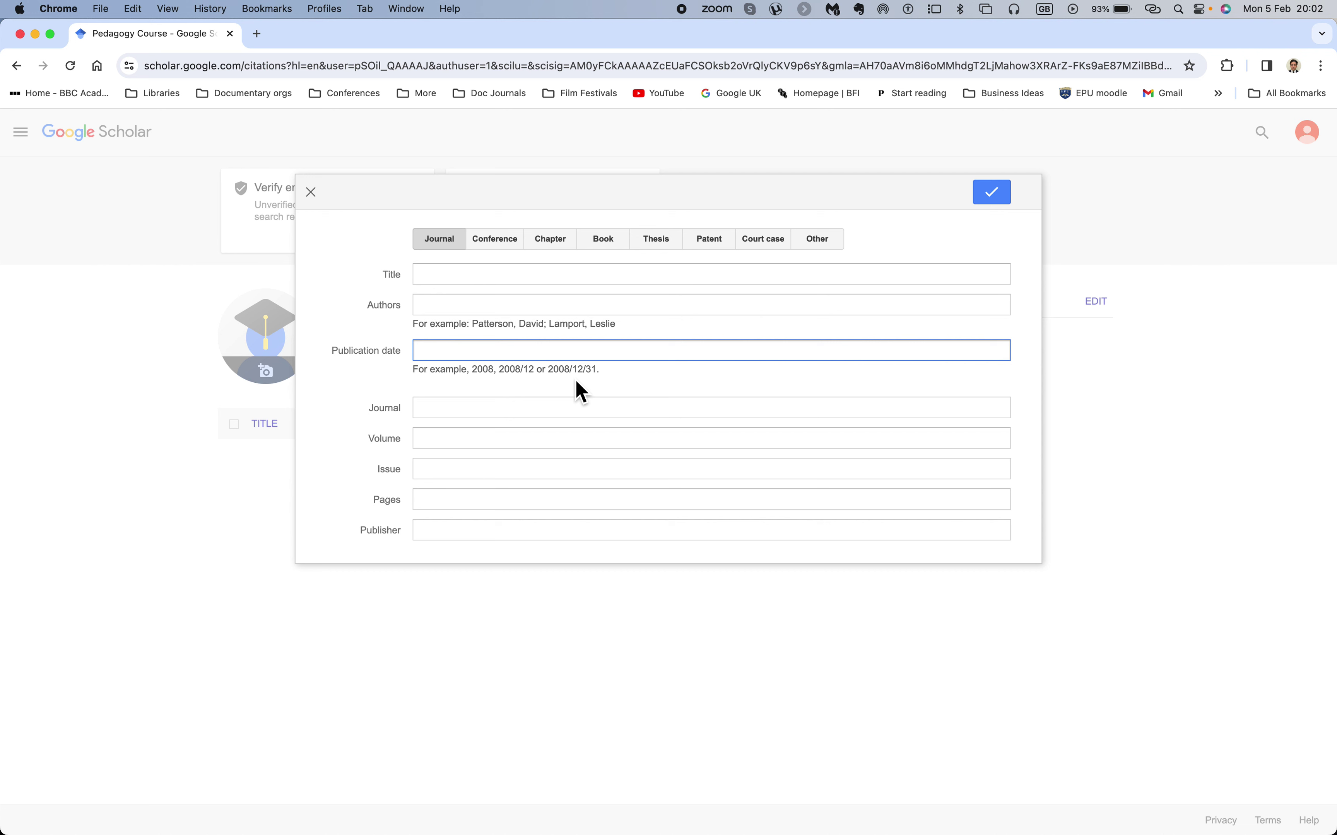
Examine the journal, volume and publisher fields of the journal article form.
left_click(513, 414)
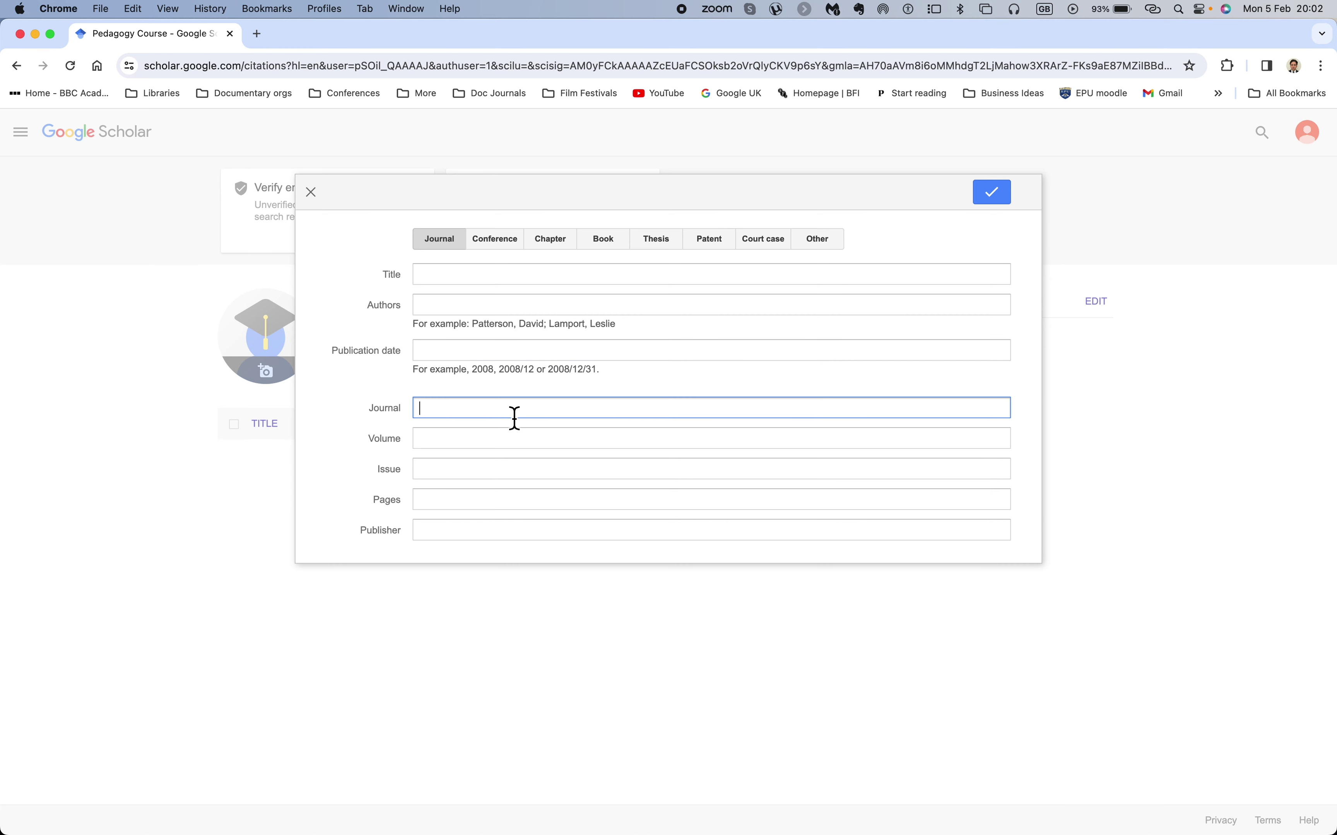
left_click(494, 449)
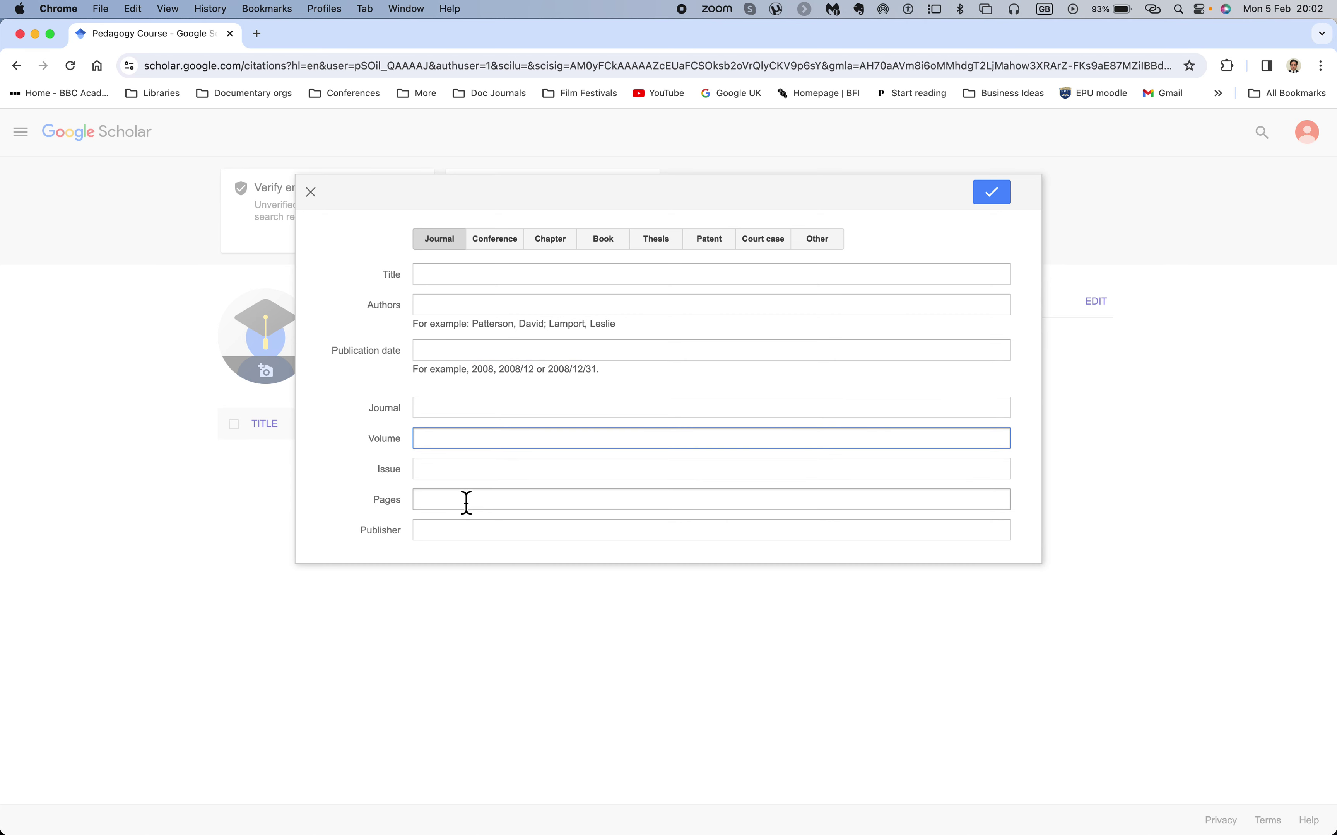
left_click(456, 536)
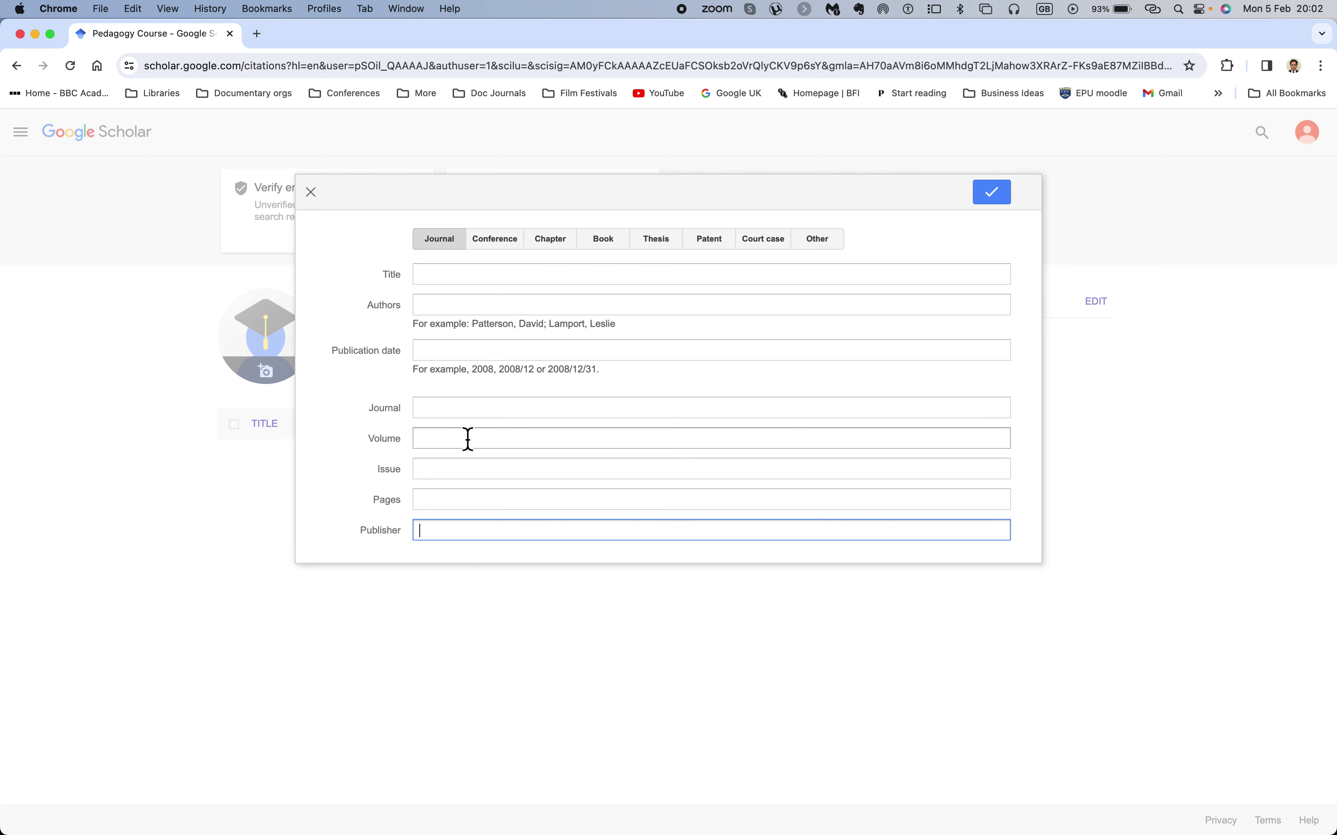
left_click(459, 415)
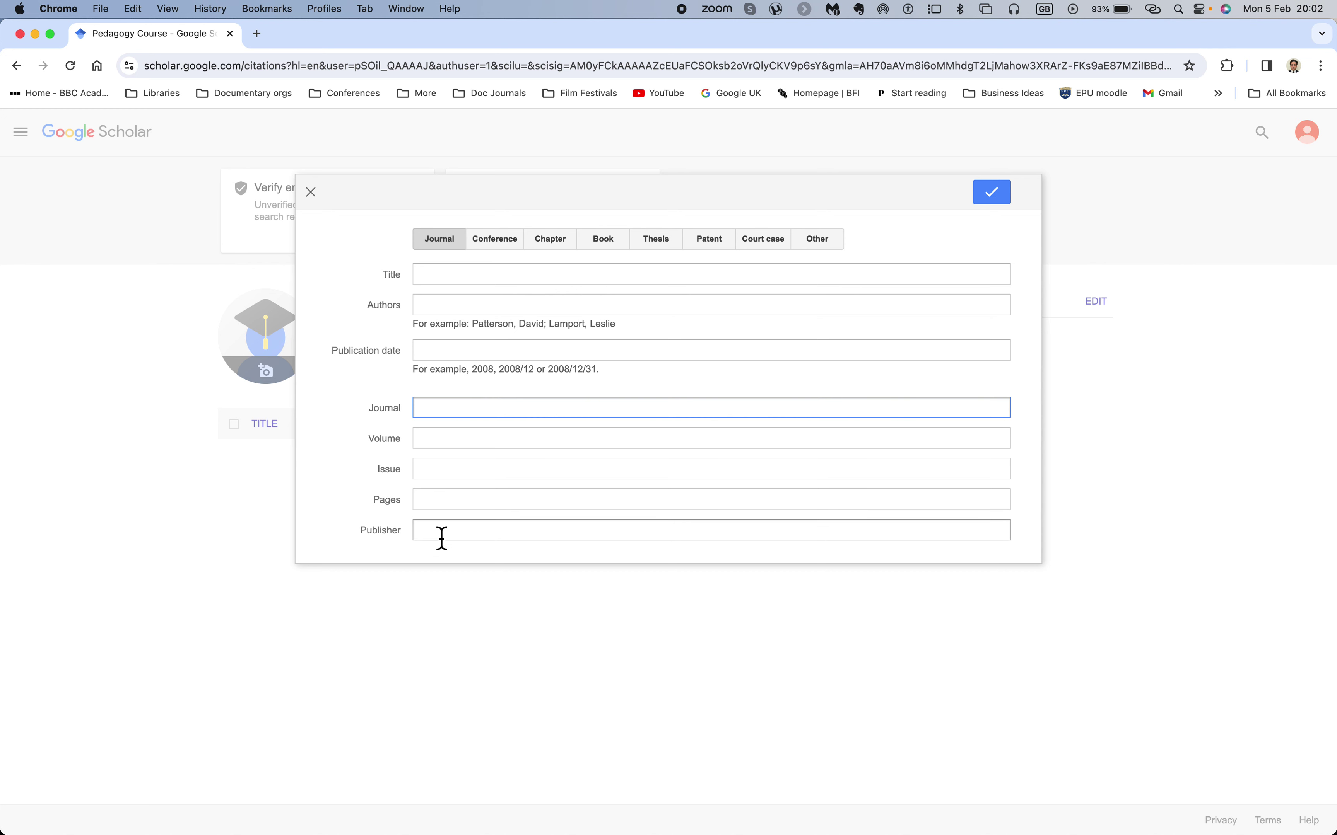
left_click(440, 533)
left_click(473, 414)
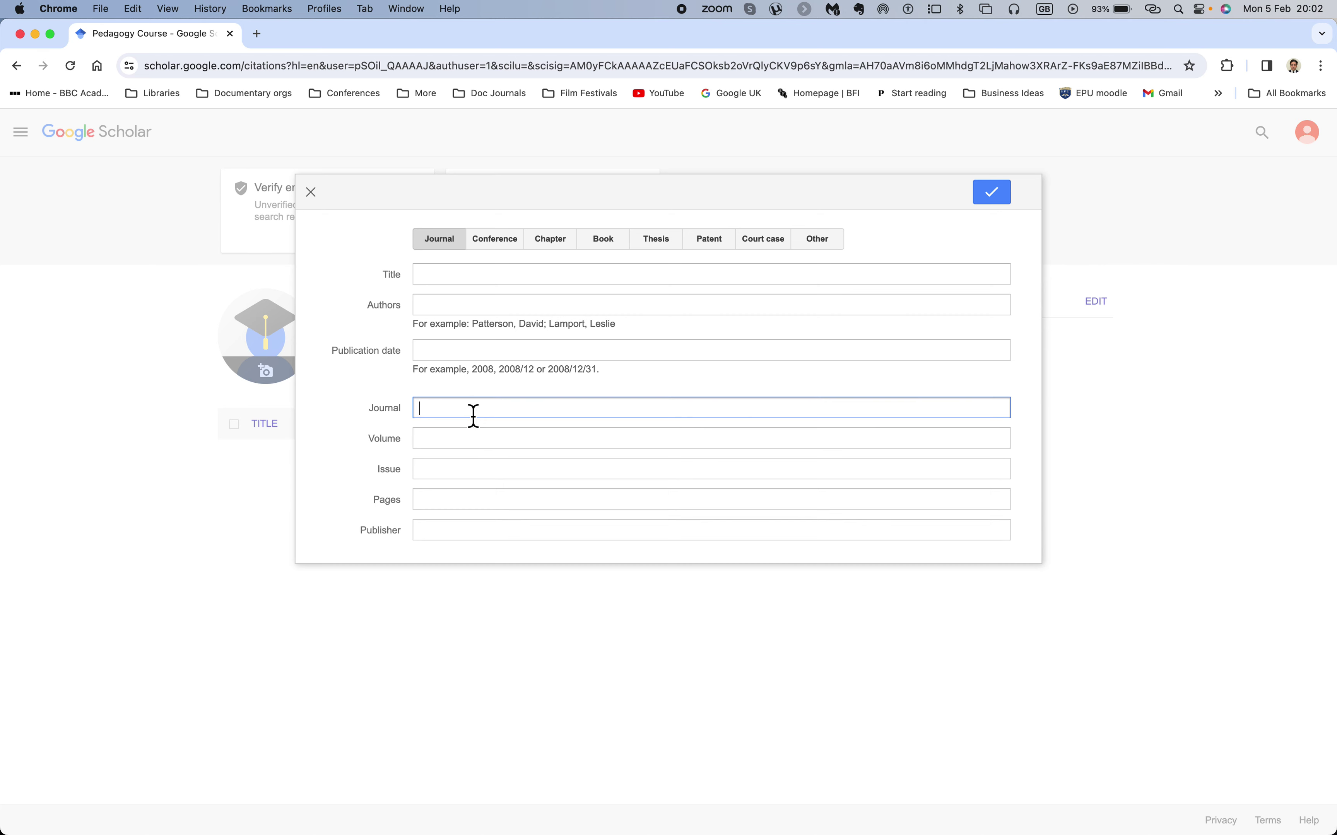
left_click(488, 534)
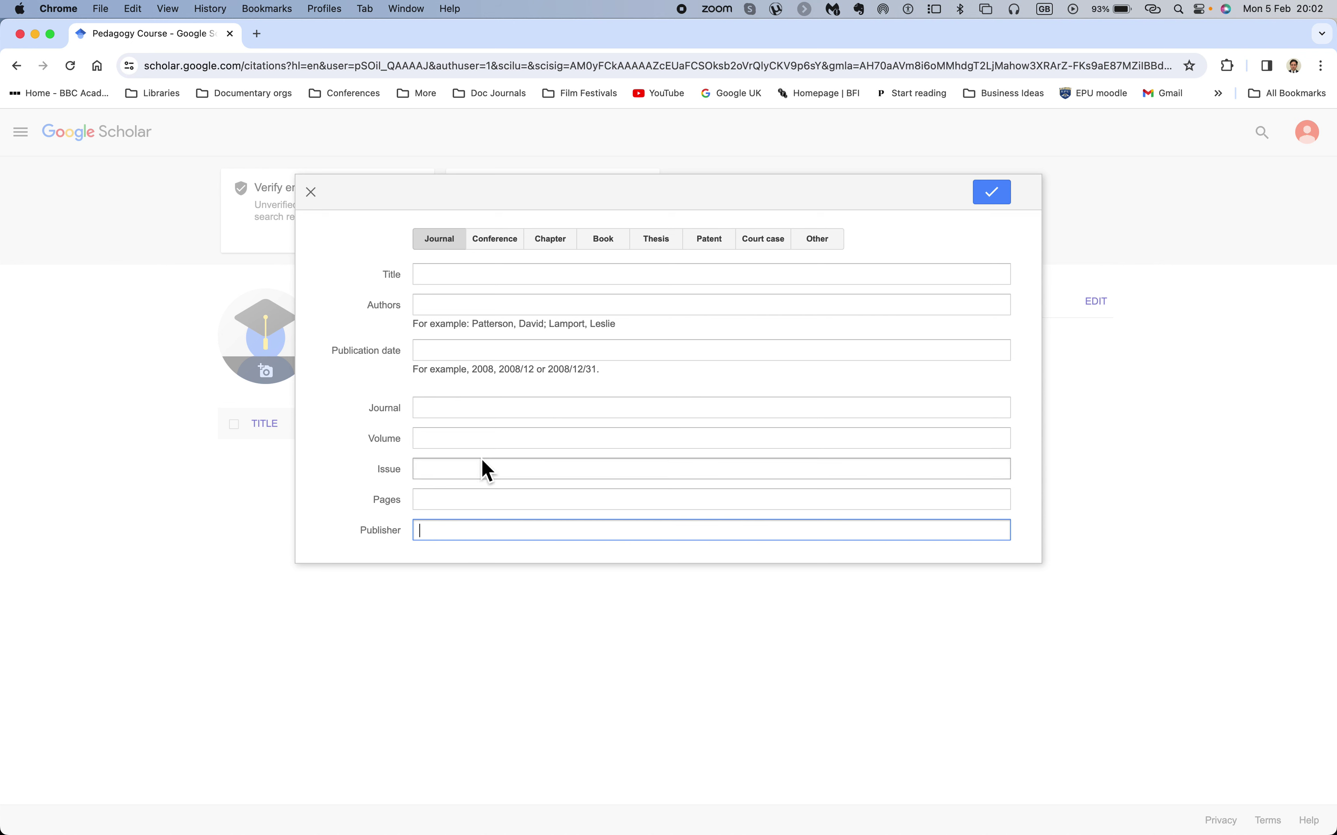
left_click(479, 410)
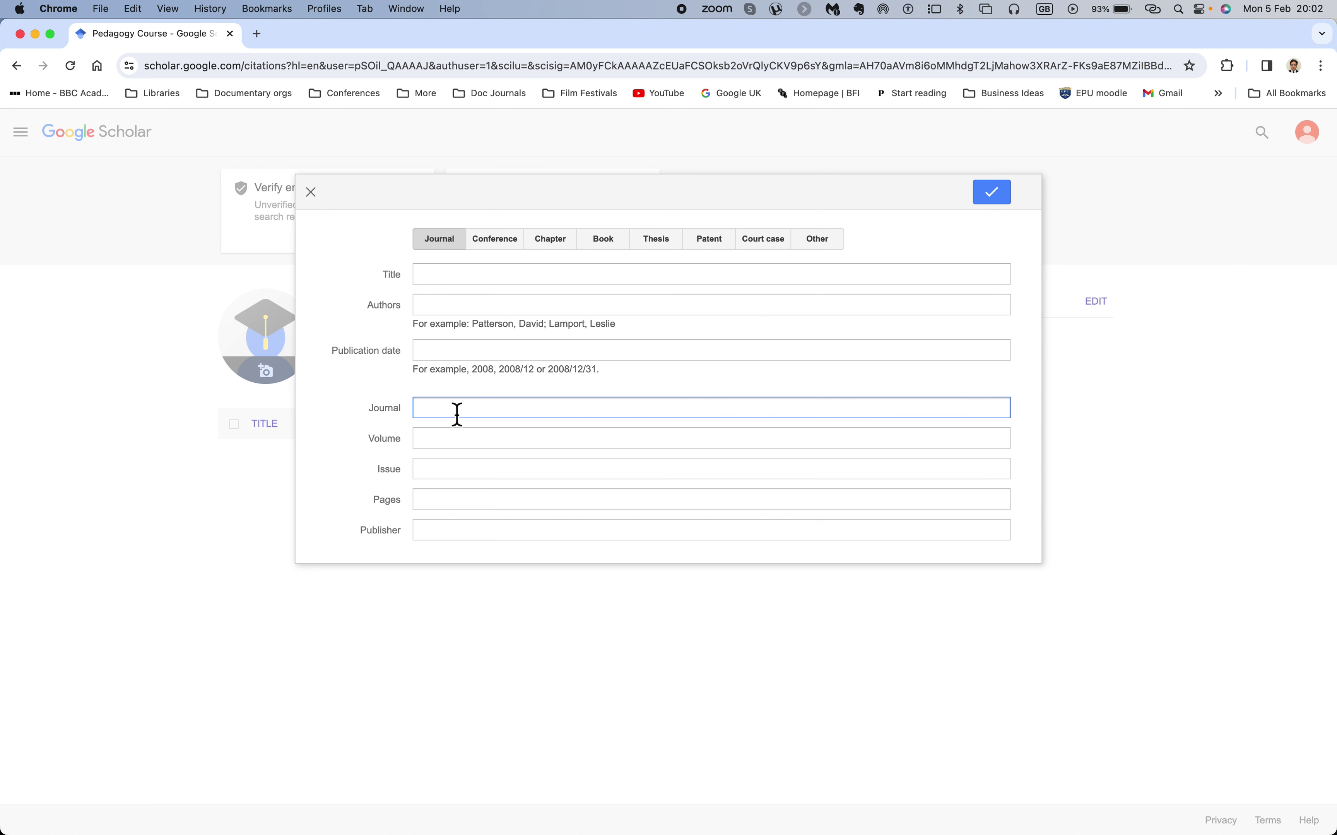
left_click(464, 539)
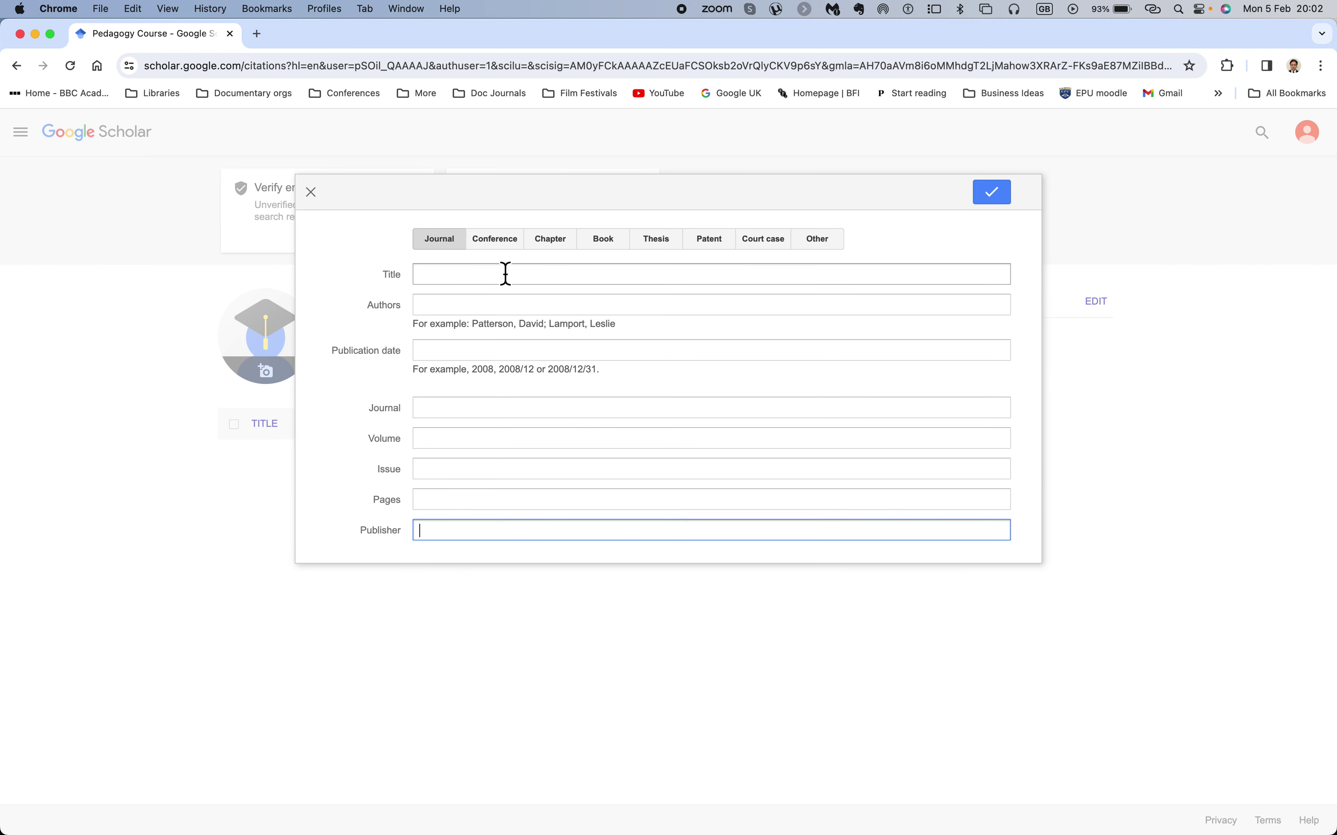
Look through the manual entry forms for the conference, chapter and book publication types.
left_click(506, 247)
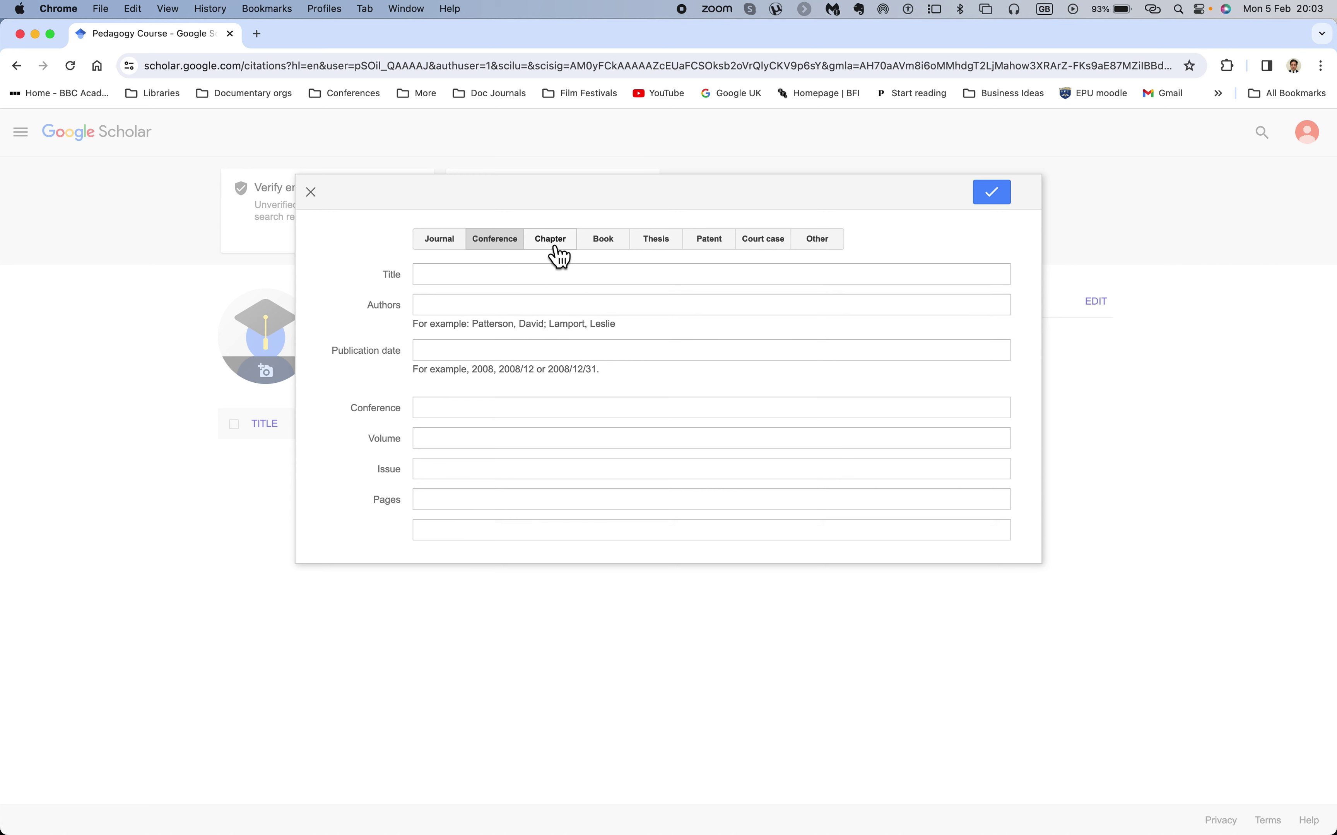
left_click(549, 259)
left_click(519, 259)
left_click(569, 248)
left_click(613, 253)
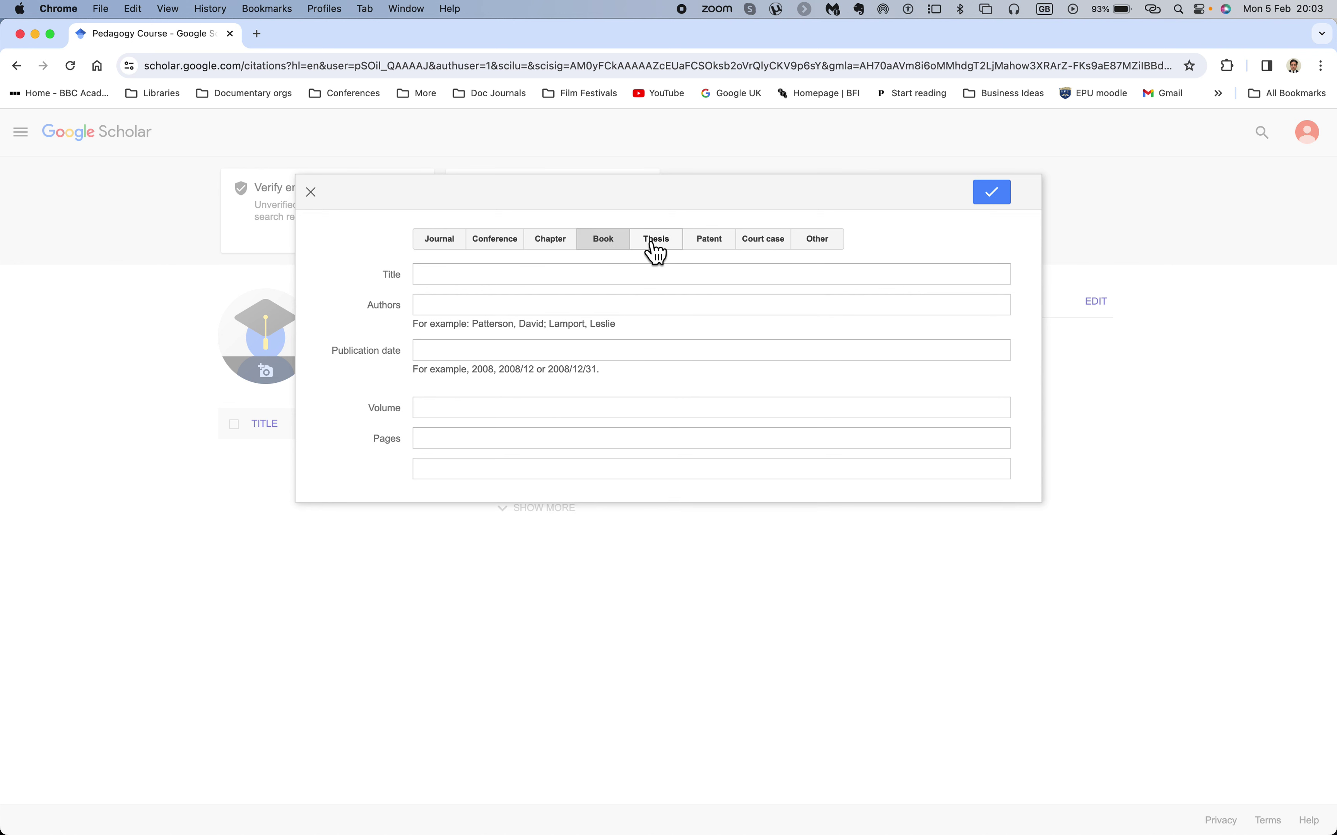
Examine the title, authors, publication date and institution fields of the thesis entry form.
left_click(665, 253)
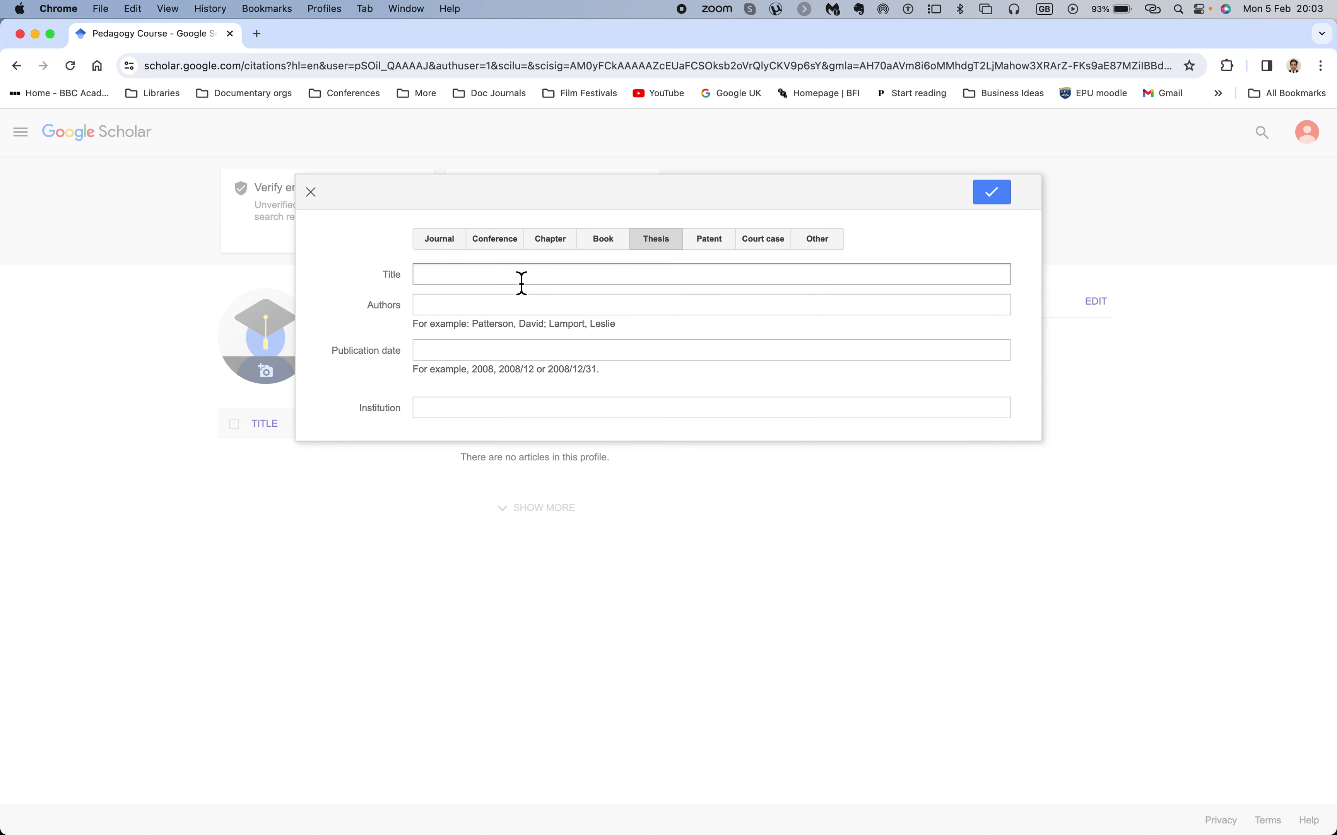
left_click(452, 276)
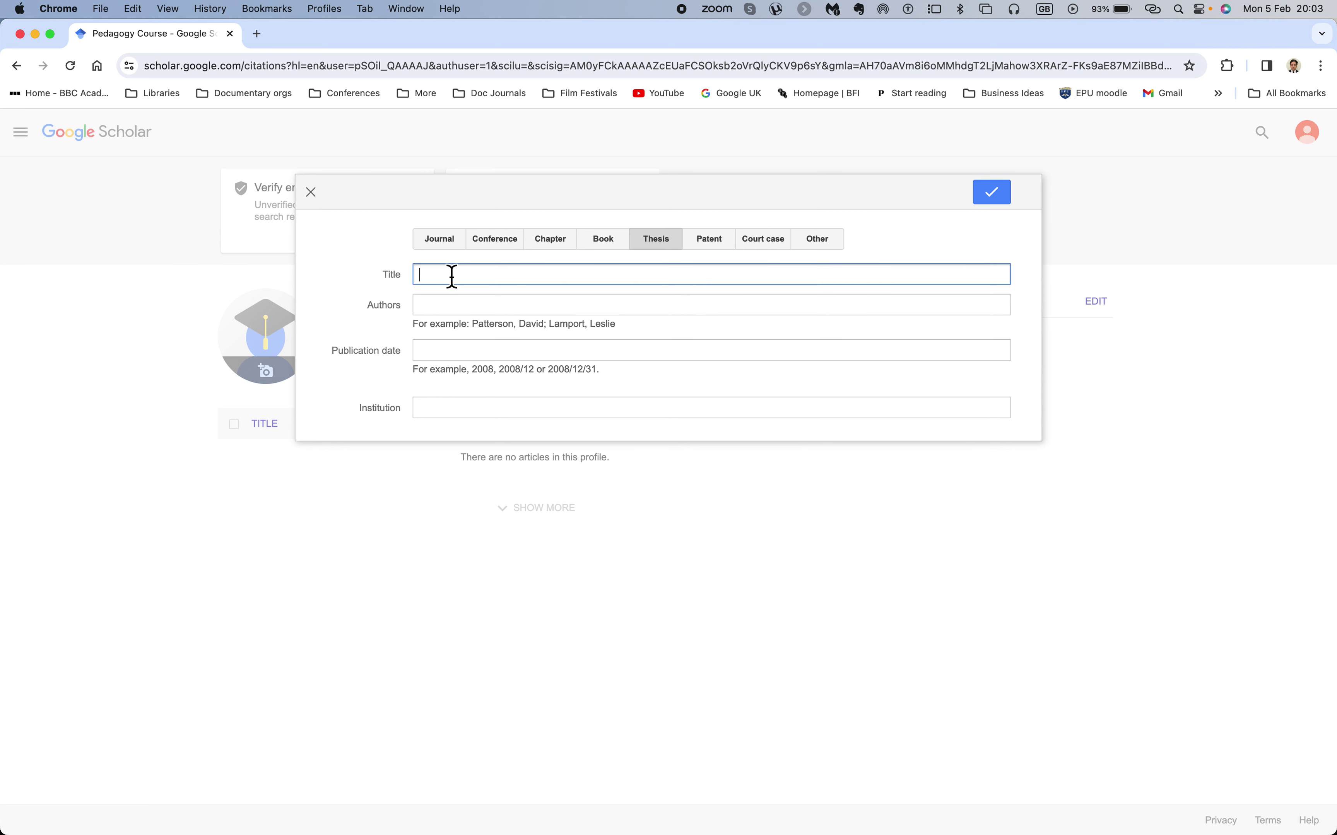
left_click(447, 311)
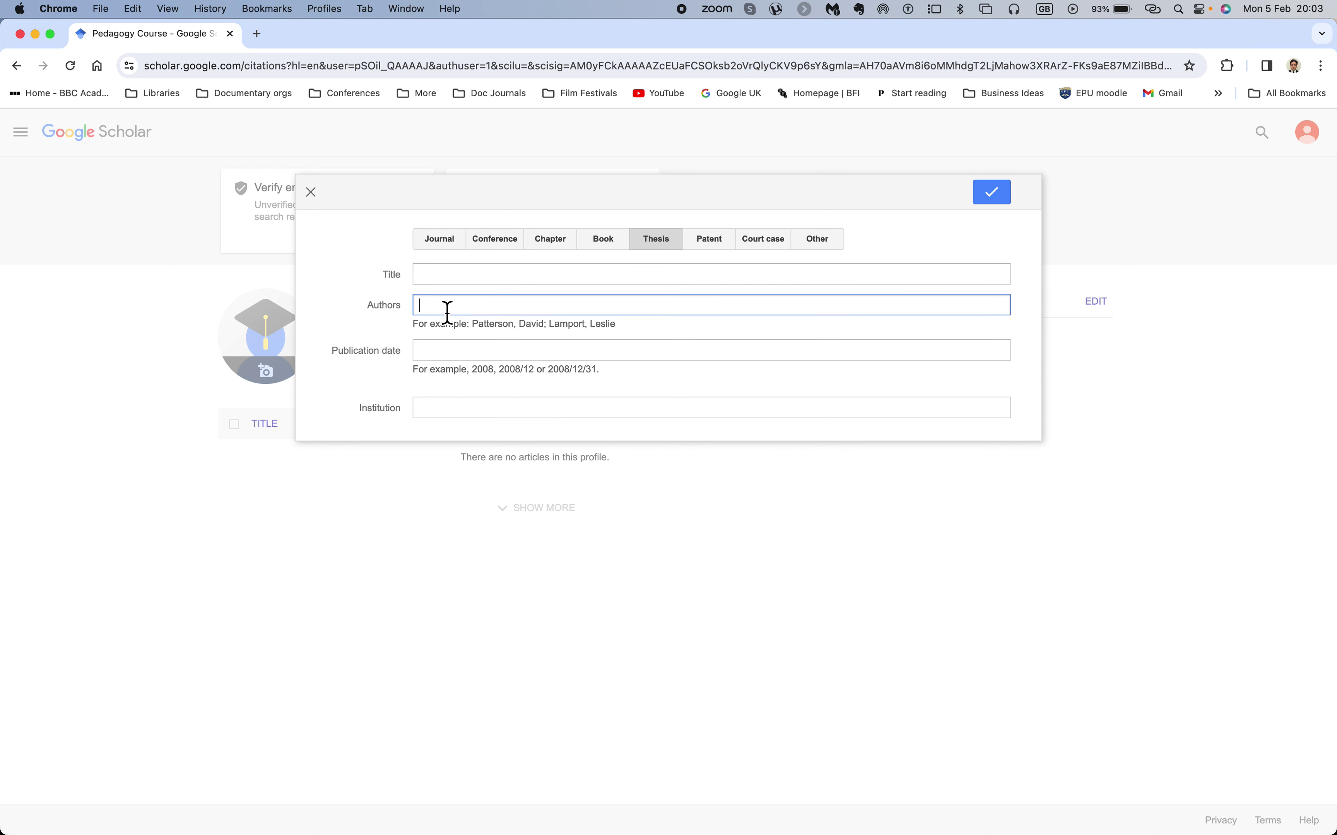
left_click(449, 358)
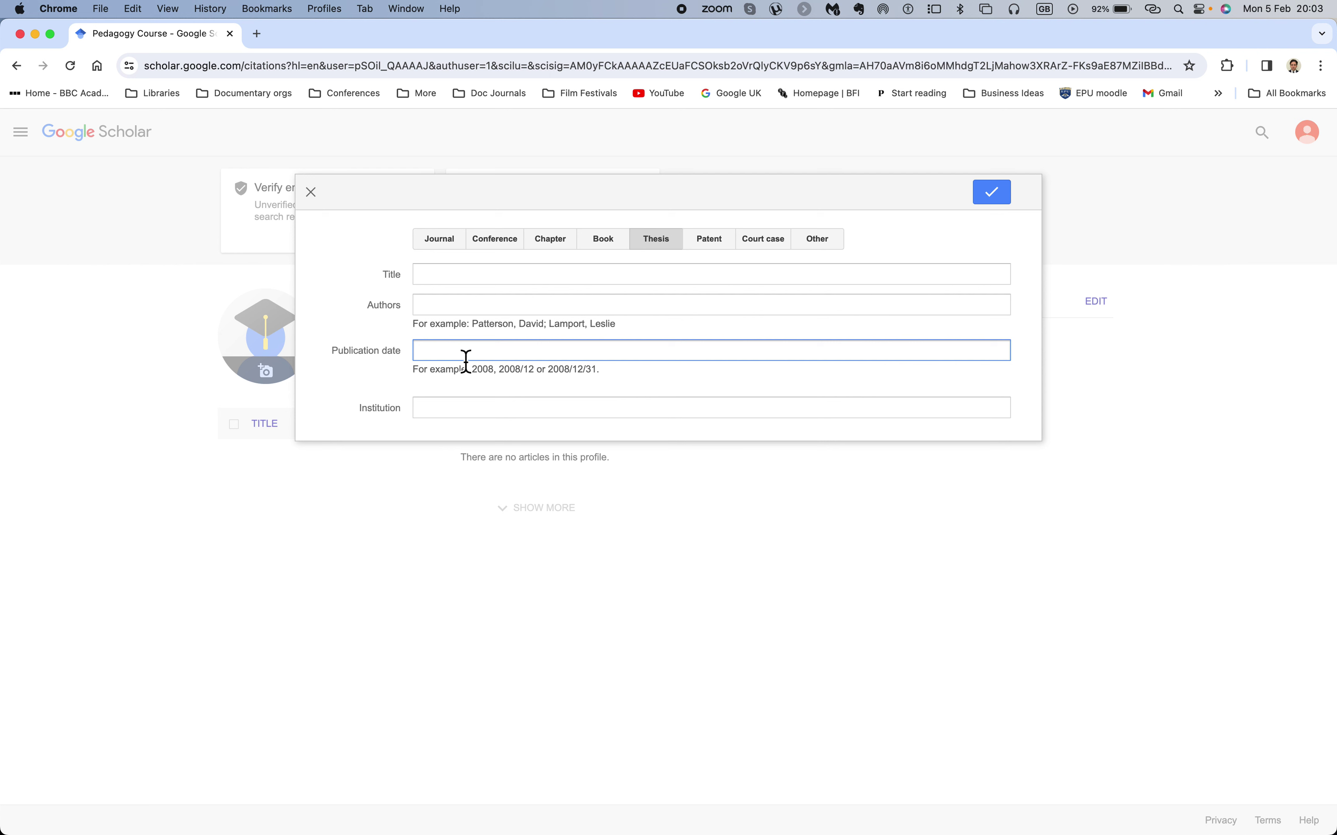
left_click(469, 413)
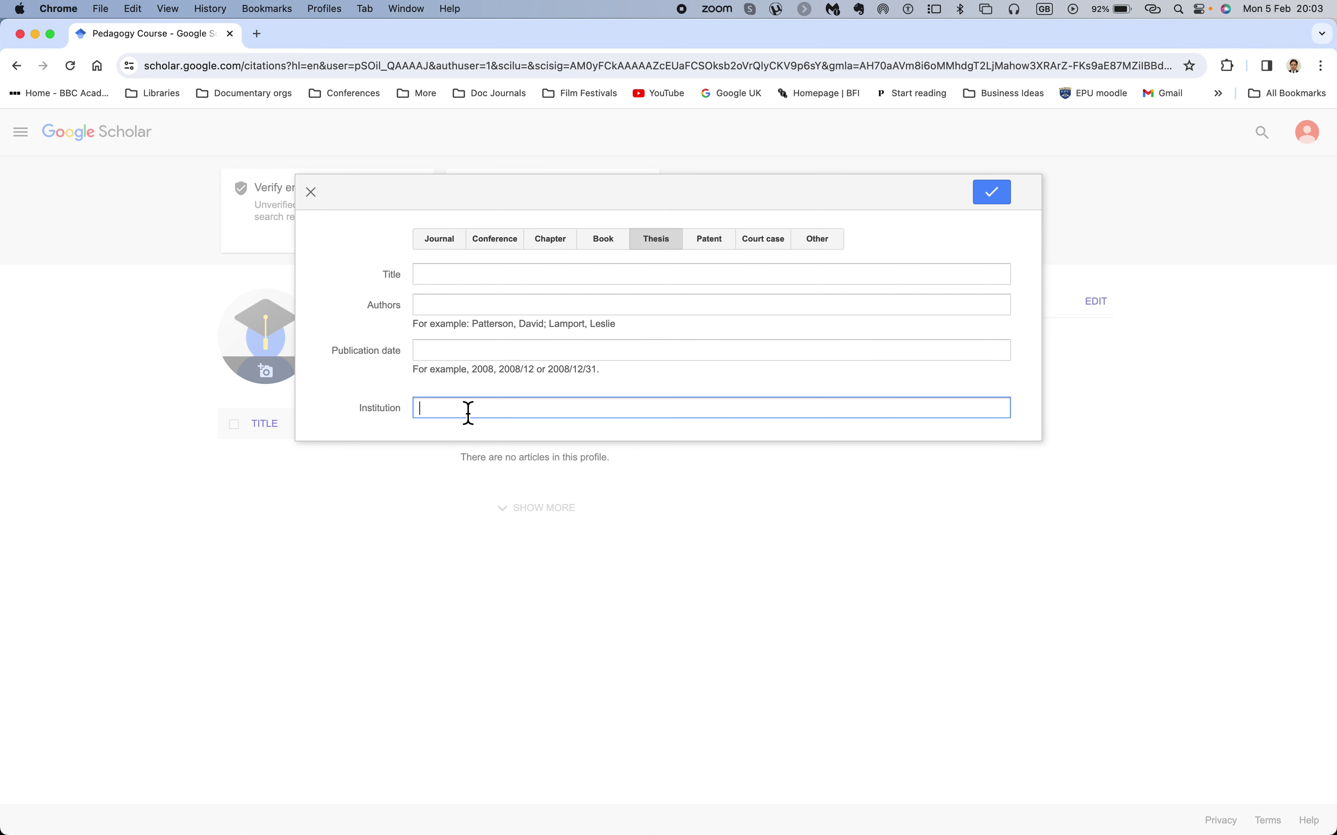
Look through the patent, court case and other entry forms and return to the journal form.
left_click(726, 252)
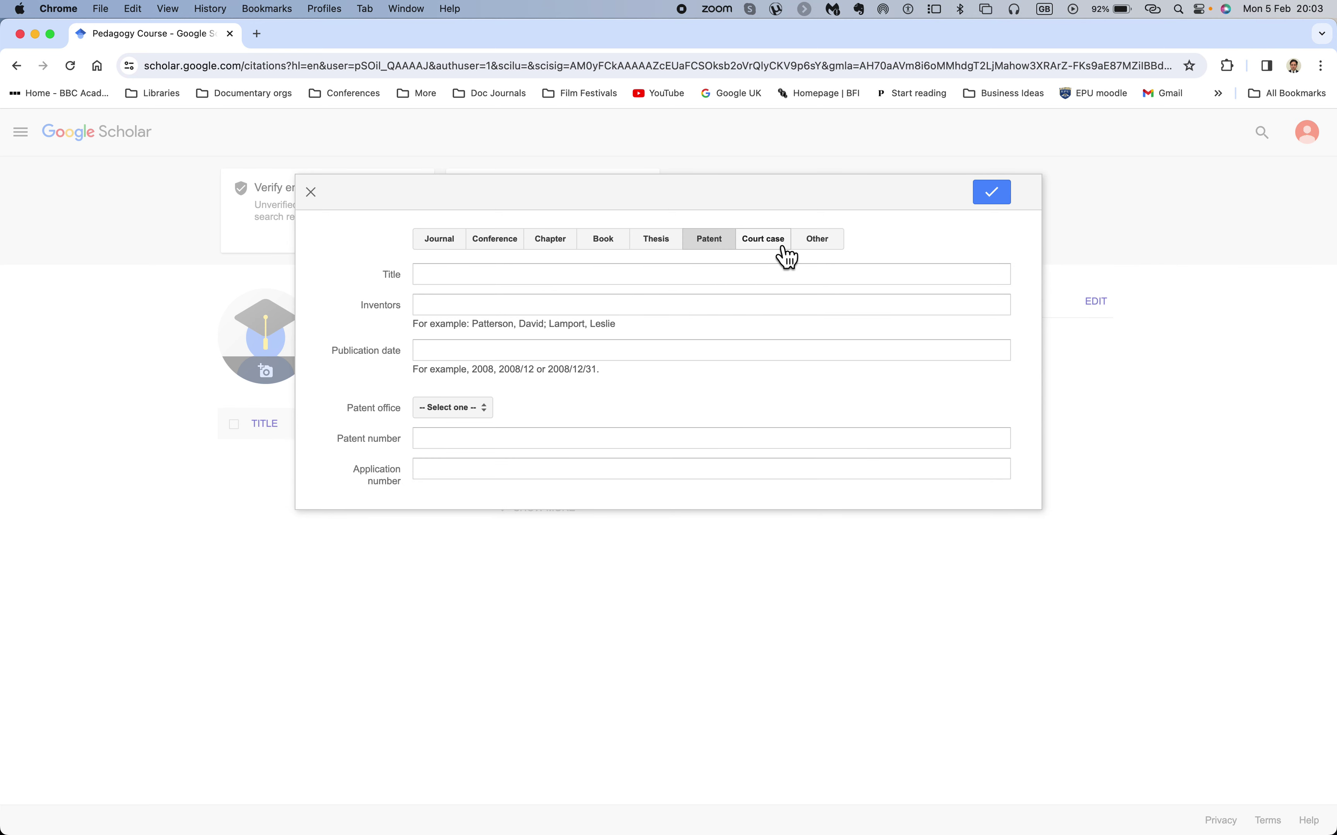
left_click(789, 258)
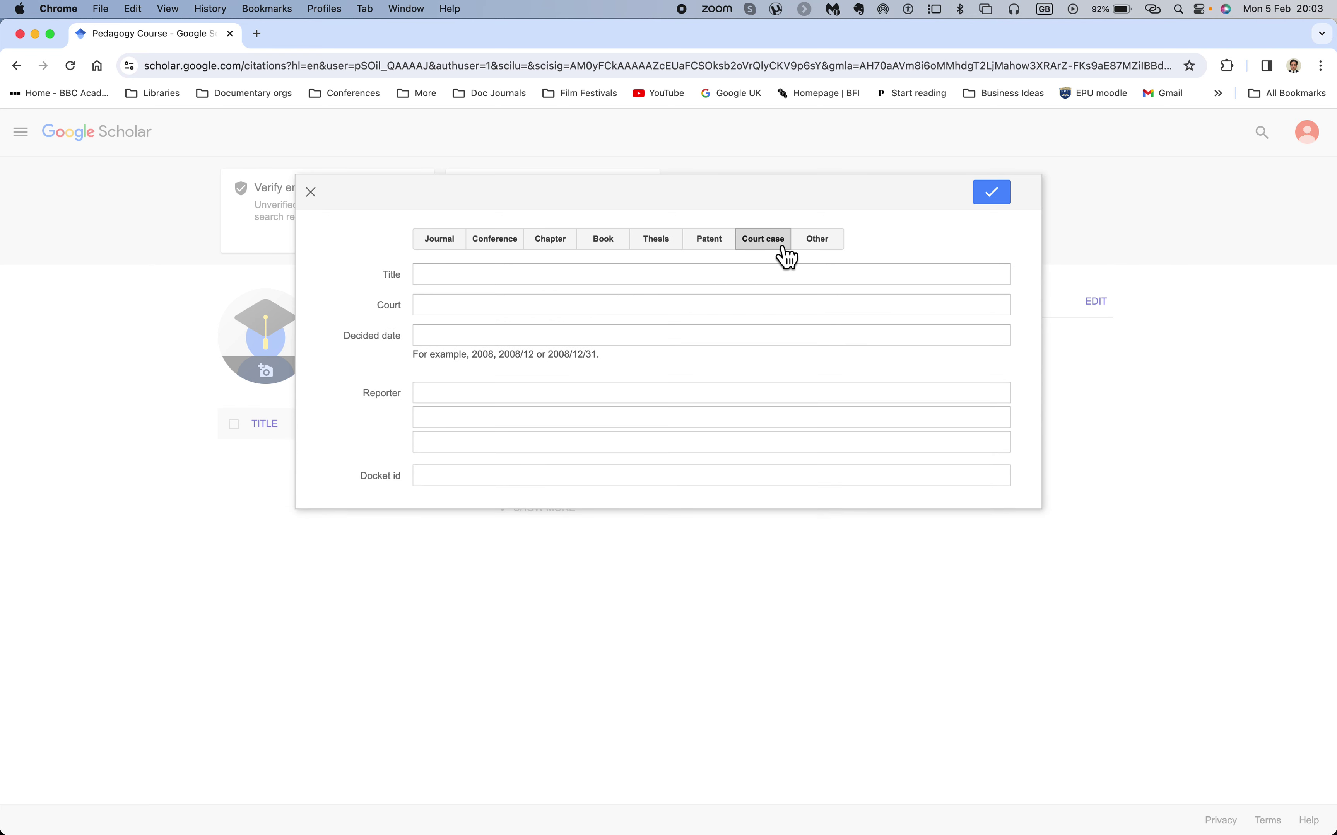
left_click(838, 256)
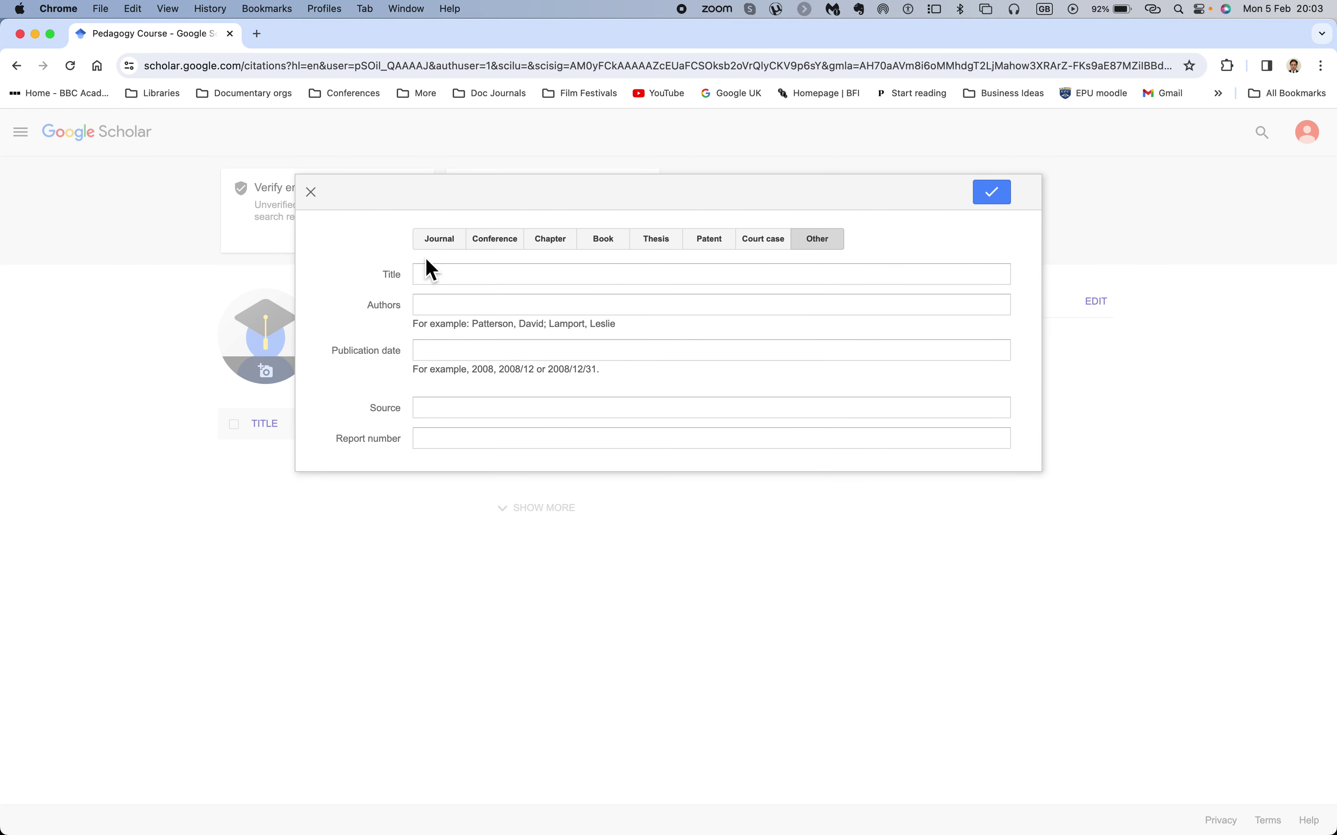
left_click(438, 246)
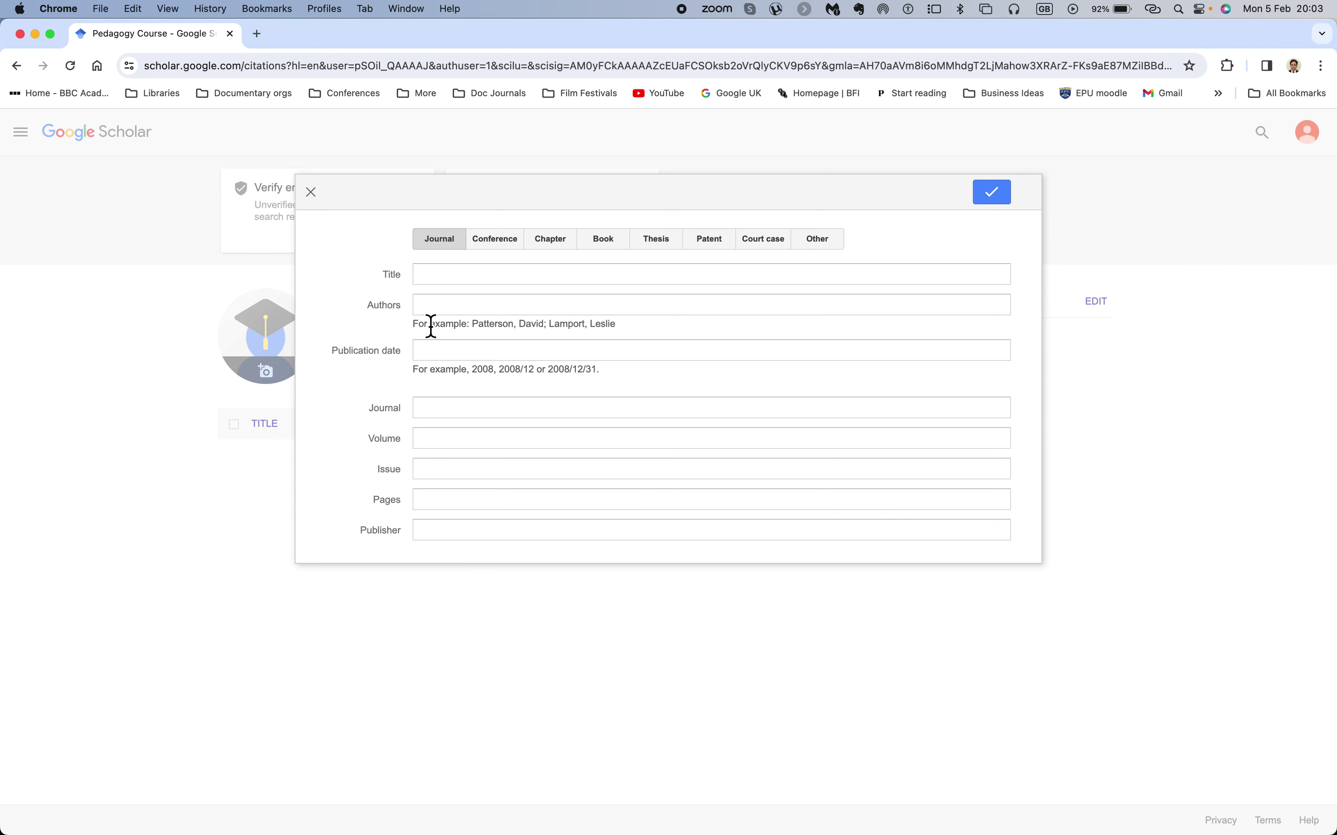
Try to save the journal article with all fields empty and close the manual entry form.
left_click(1003, 201)
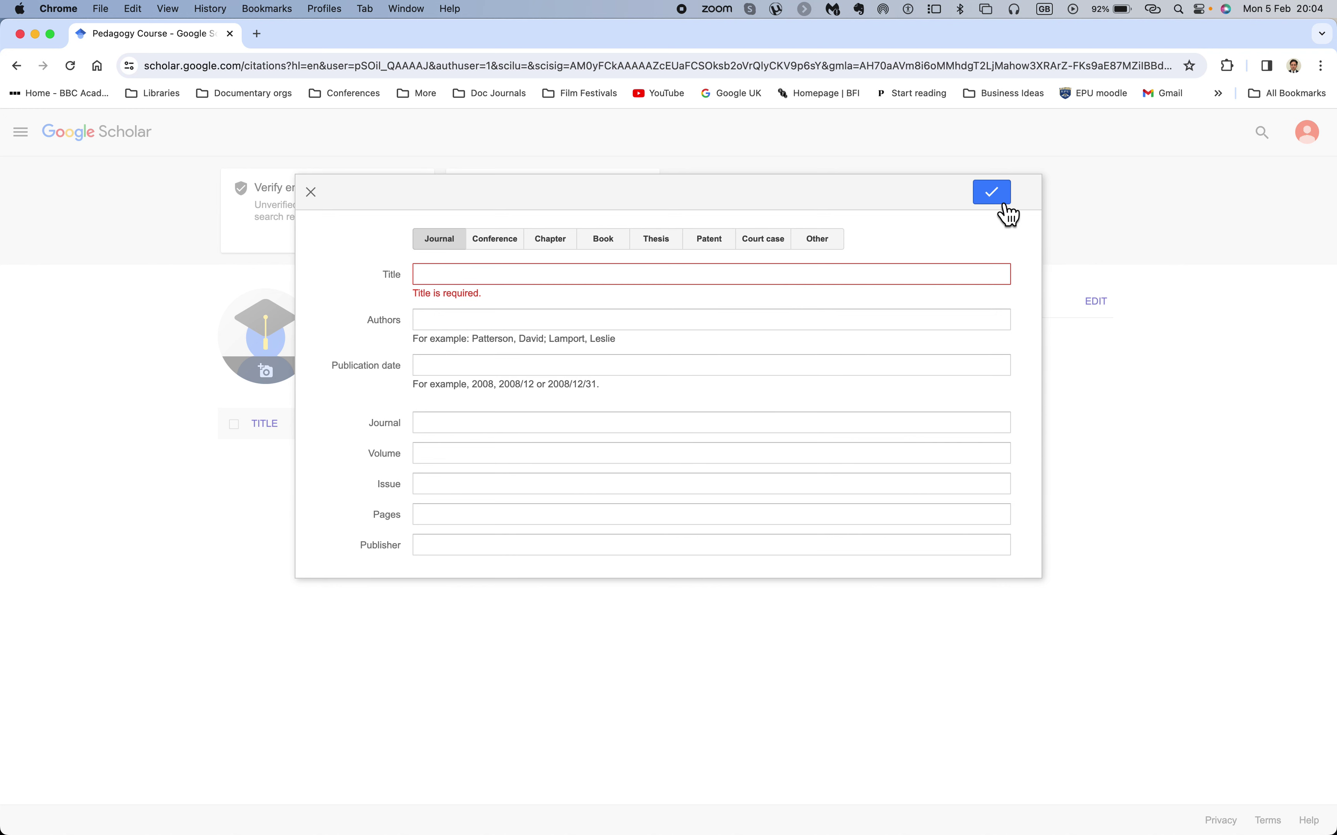
left_click(602, 275)
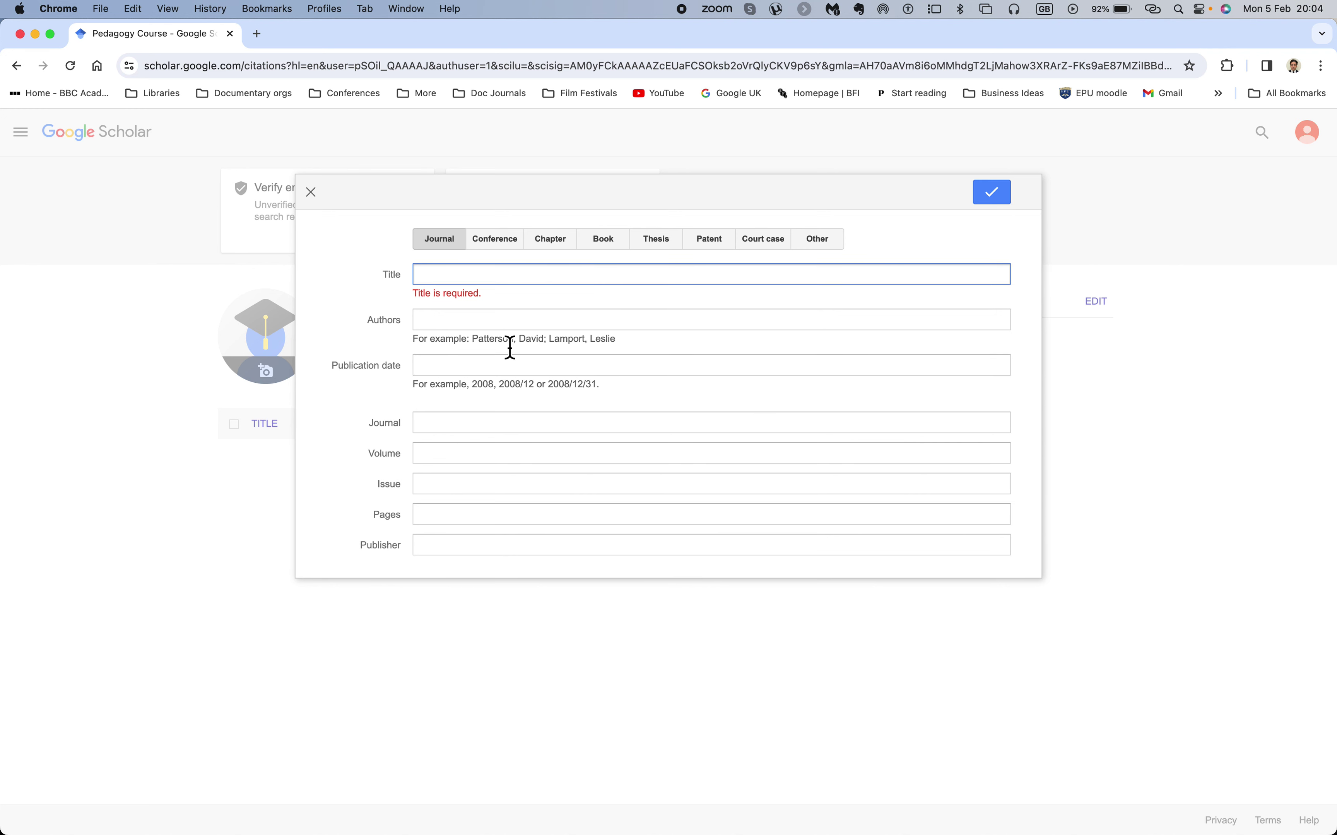
left_click(324, 209)
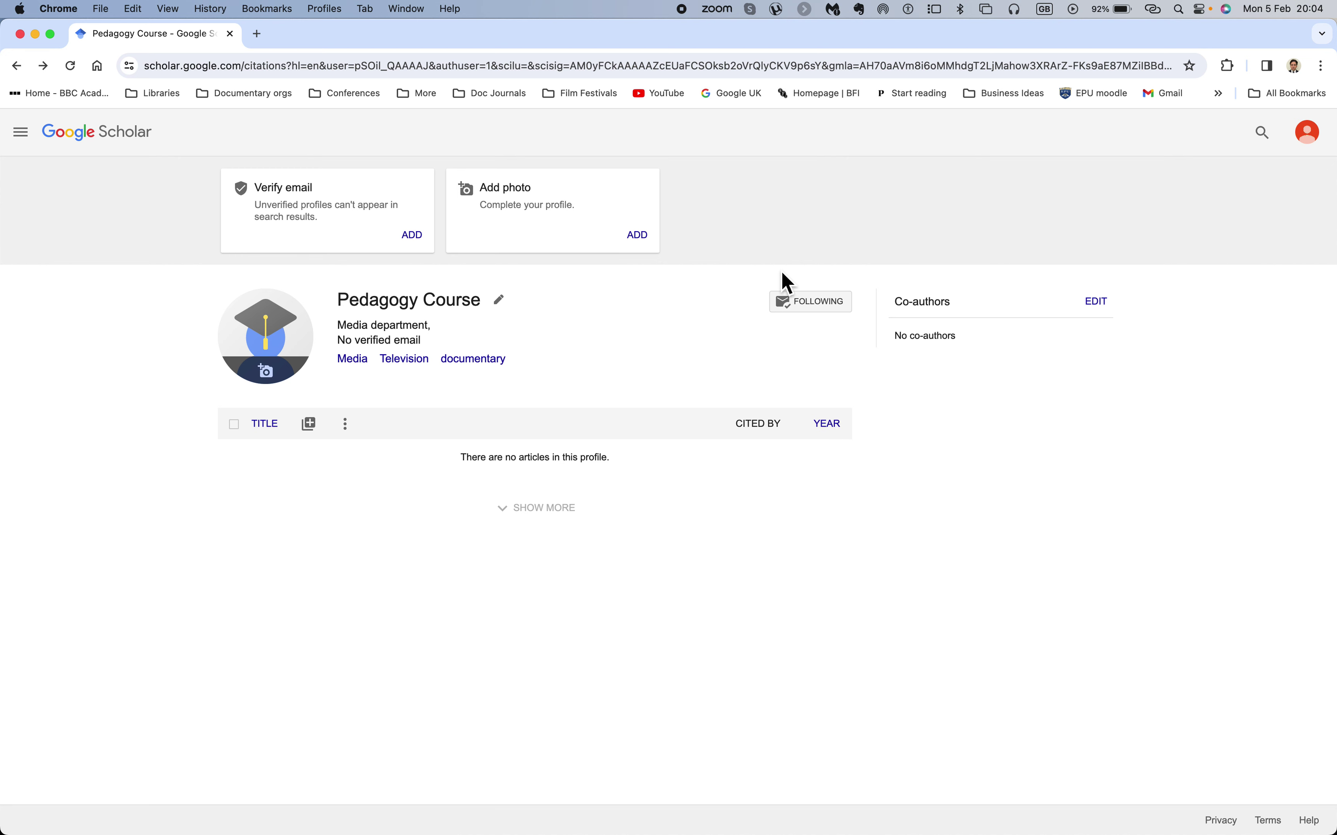
Tick alerts for new articles in my profile in the follow settings, review the updates e-mail field, and dismiss the dialog without saving.
left_click(811, 306)
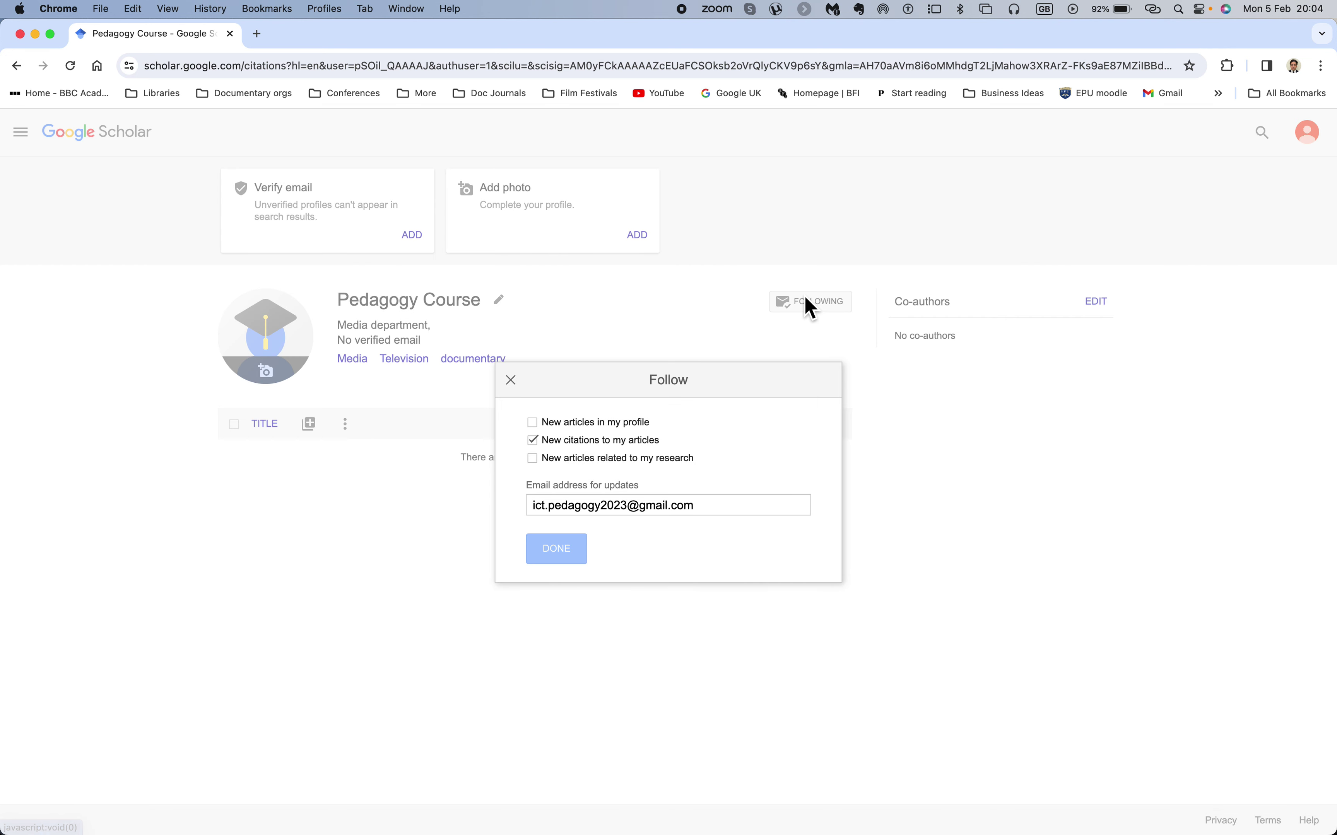
left_click(544, 429)
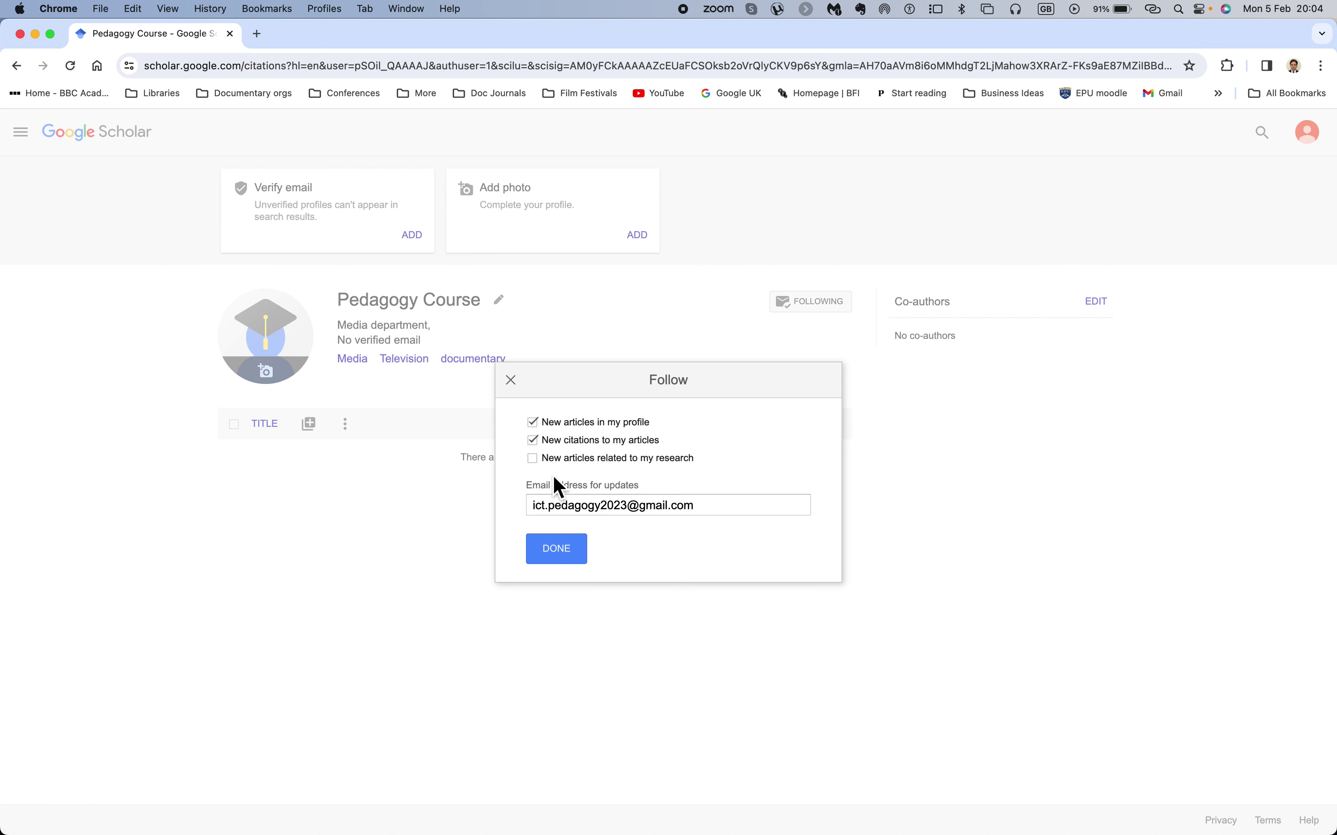
left_click_drag(526, 485, 638, 486)
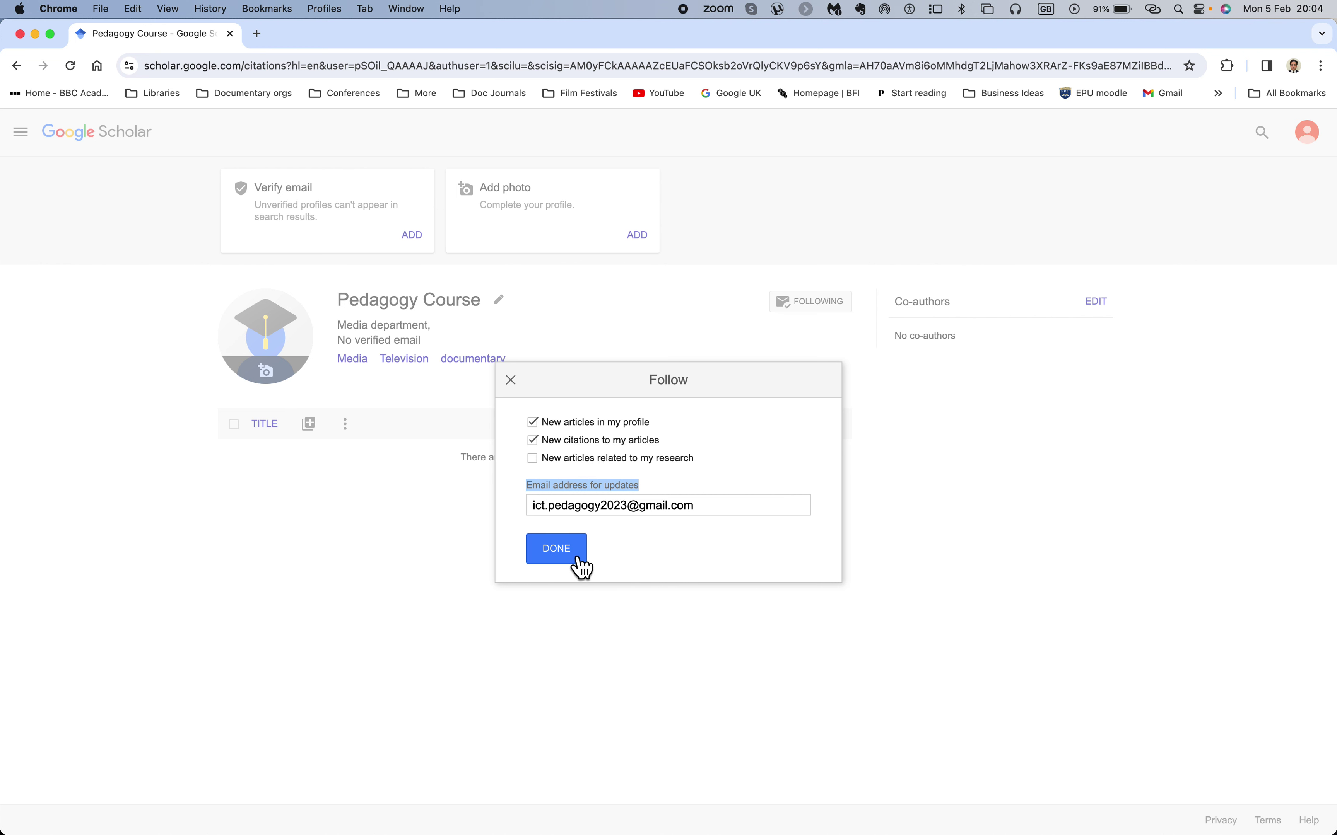
left_click(511, 381)
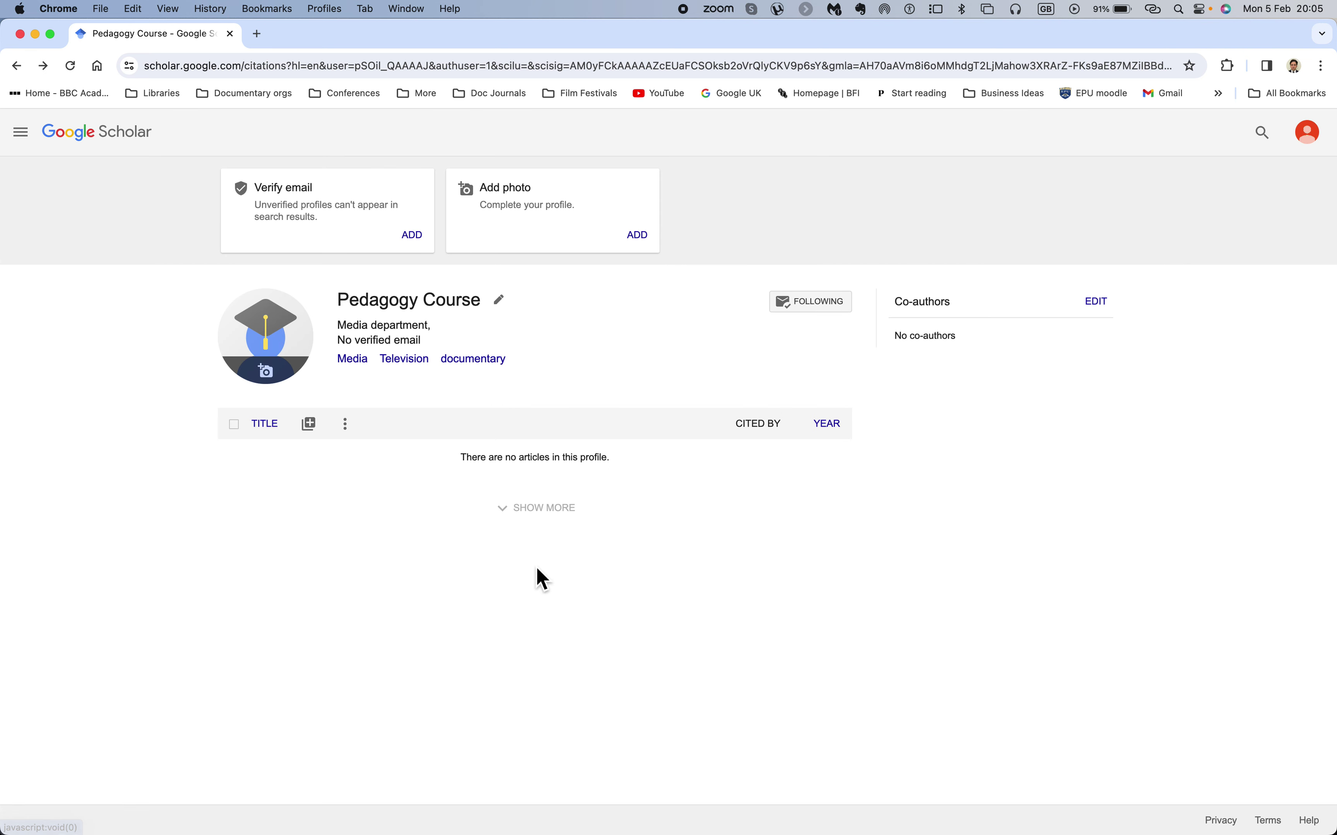